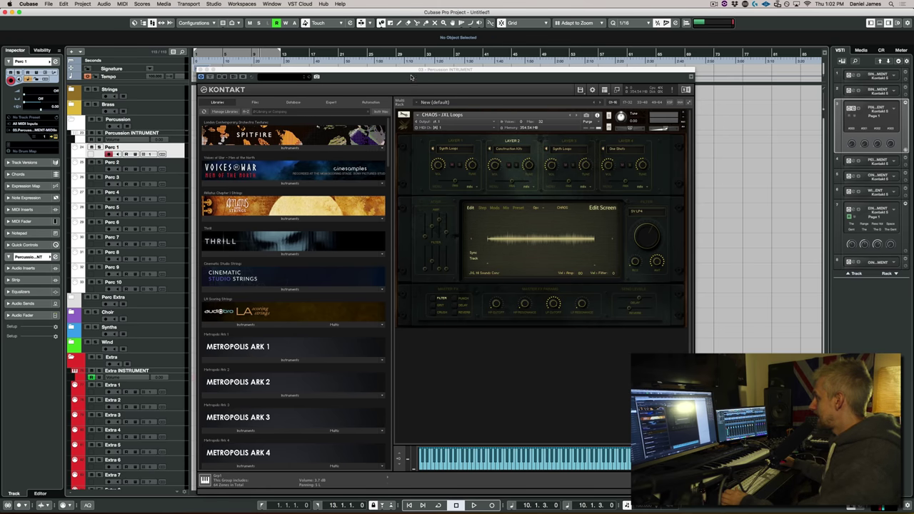
Compare Layer 1's and Layer 3's step sequences, then list Layer 1's sample categories.
{"action": "left_click_drag", "start_coordinate": [411, 76], "coordinate": [389, 72]}
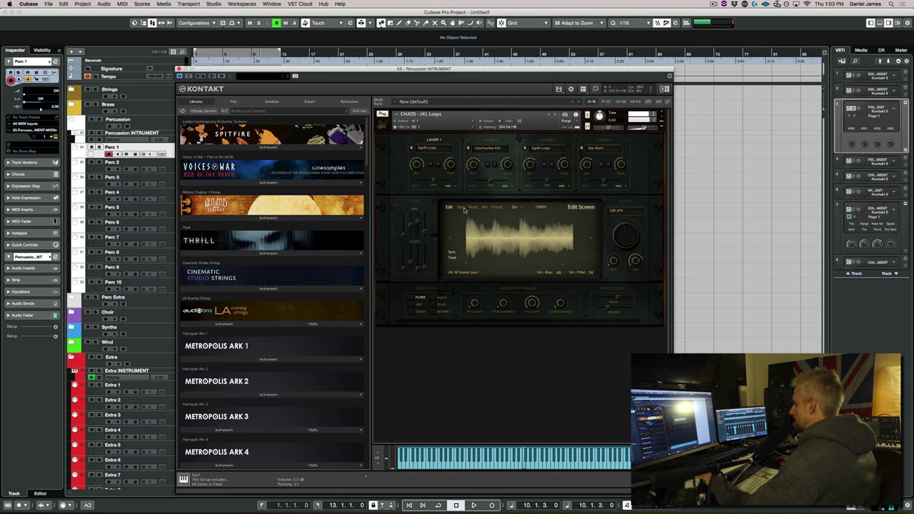
{"action": "left_click", "coordinate": [431, 141]}
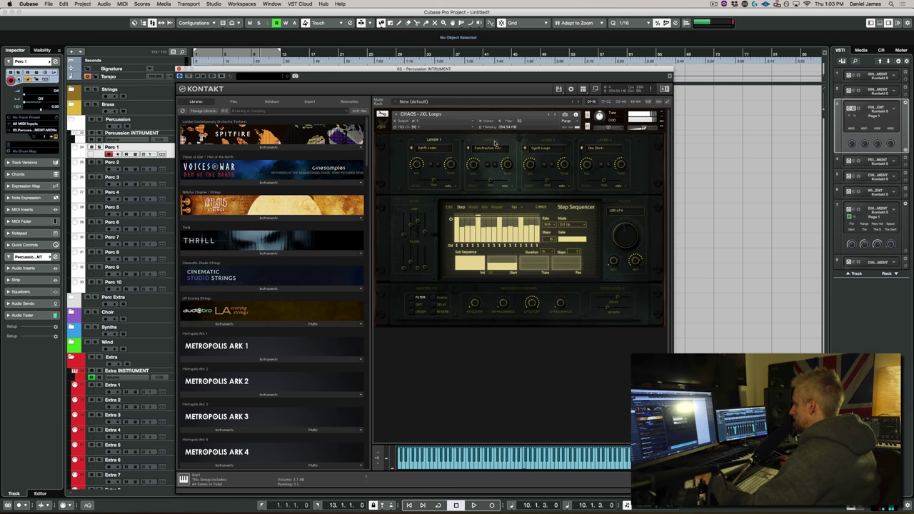
{"action": "left_click", "coordinate": [574, 144]}
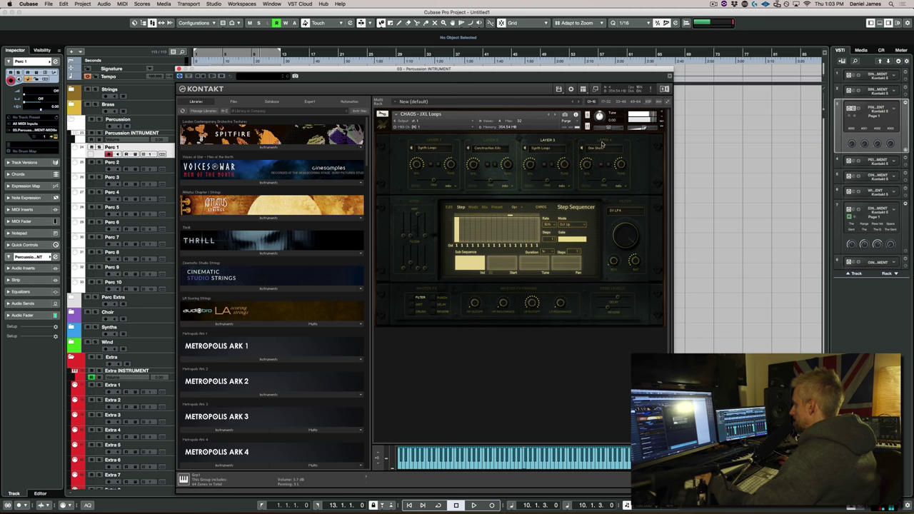
{"action": "left_click", "coordinate": [434, 142]}
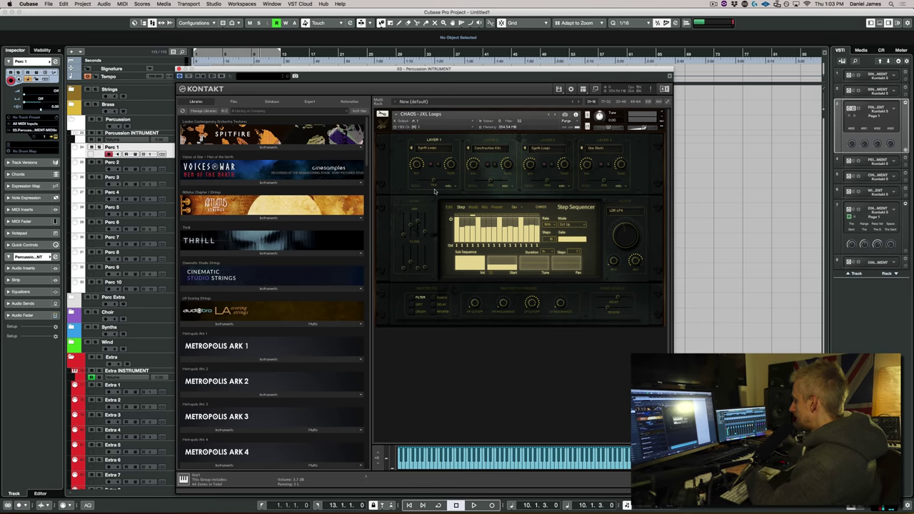
{"action": "left_click", "coordinate": [425, 148]}
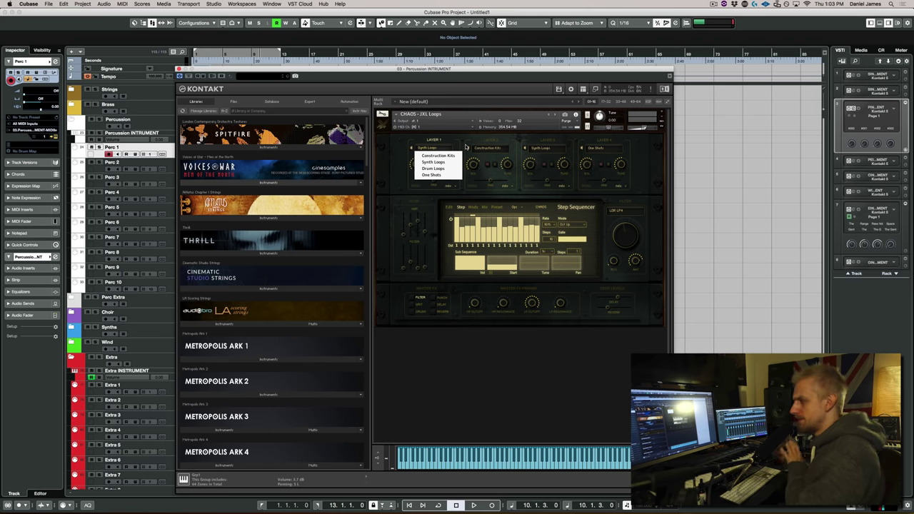
Close Kontakt, widen the Finder sample folder, and select the Construction Kits 80 Bpm folder.
{"action": "key", "text": "super+w"}
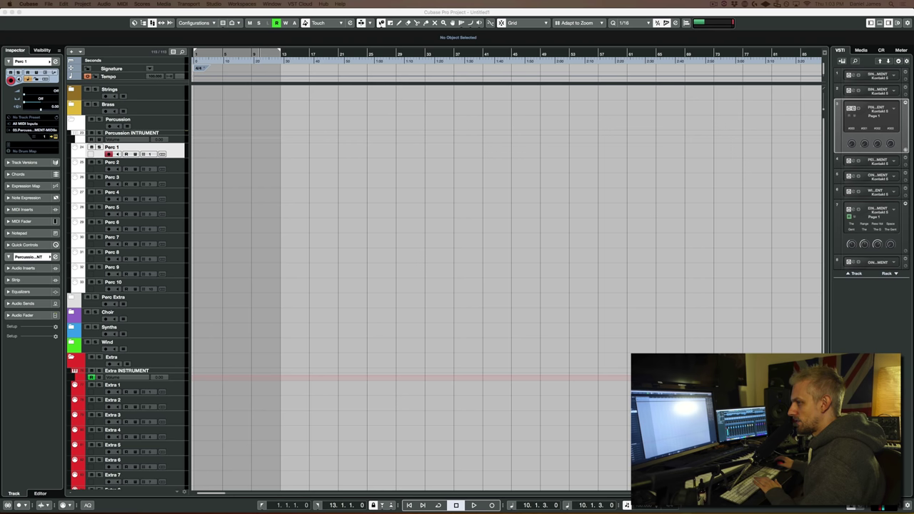
{"action": "left_click_drag", "start_coordinate": [126, 245], "coordinate": [224, 206]}
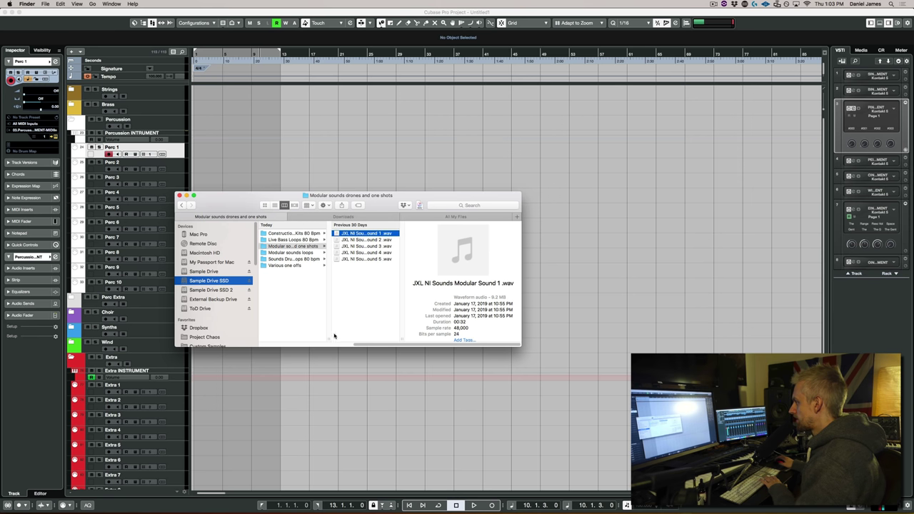
{"action": "left_click_drag", "start_coordinate": [330, 338], "coordinate": [384, 337]}
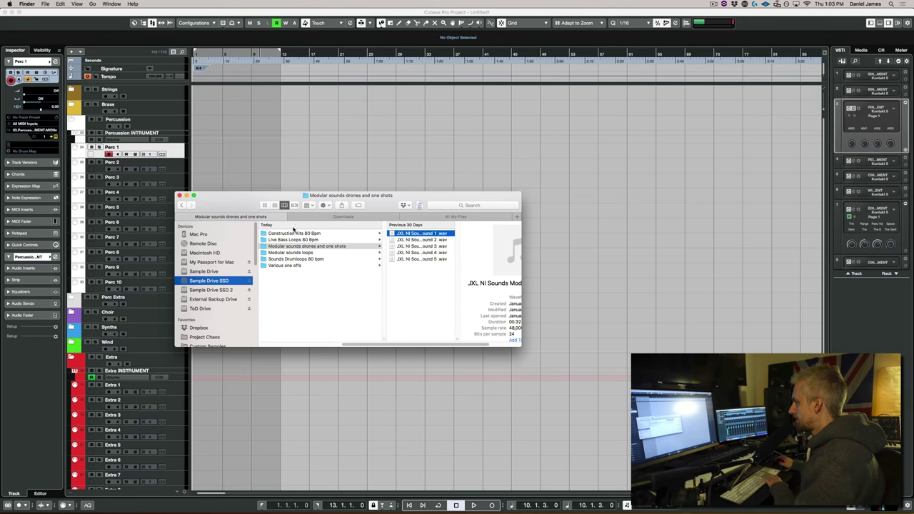
{"action": "key", "text": "Left"}
{"action": "key", "text": "Up"}
{"action": "key", "text": "Up"}
{"action": "key", "text": "Down"}
{"action": "key", "text": "Down"}
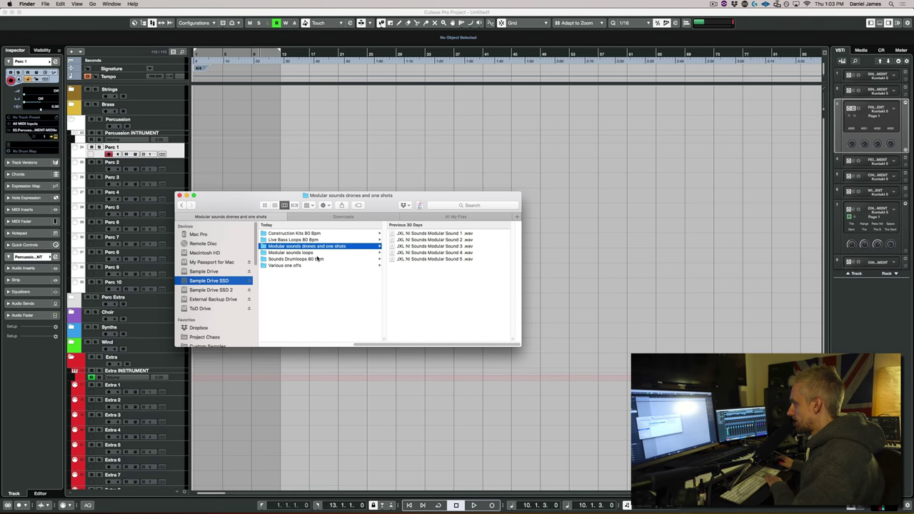
{"action": "key", "text": "Down"}
{"action": "key", "text": "Down"}
{"action": "key", "text": "Down"}
{"action": "key", "text": "Up"}
{"action": "key", "text": "Up"}
{"action": "key", "text": "Up"}
{"action": "key", "text": "Up"}
{"action": "key", "text": "Up"}
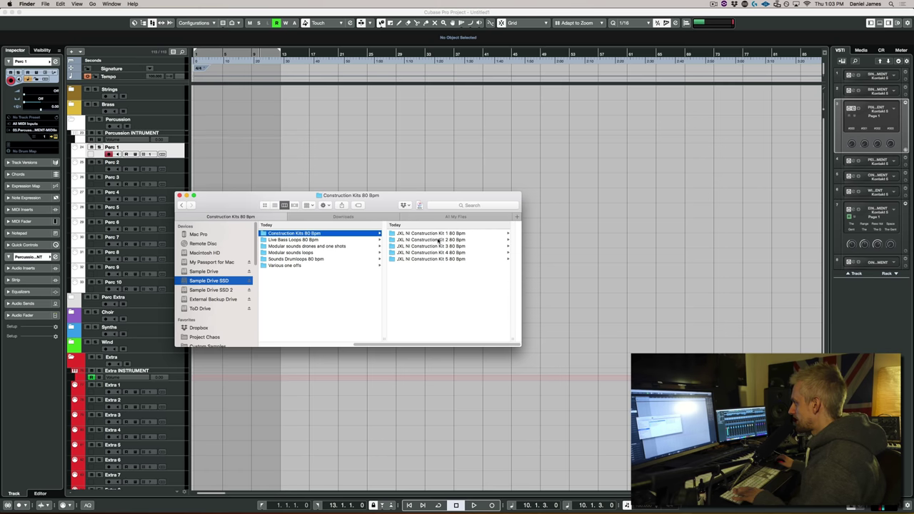
Preview the Massive Dist Bass loop from Construction Kit 2.
{"action": "key", "text": "Right"}
{"action": "key", "text": "Down"}
{"action": "key", "text": "Right"}
{"action": "key", "text": "Down"}
{"action": "key", "text": "Down"}
{"action": "key", "text": "Down"}
{"action": "key", "text": "space"}
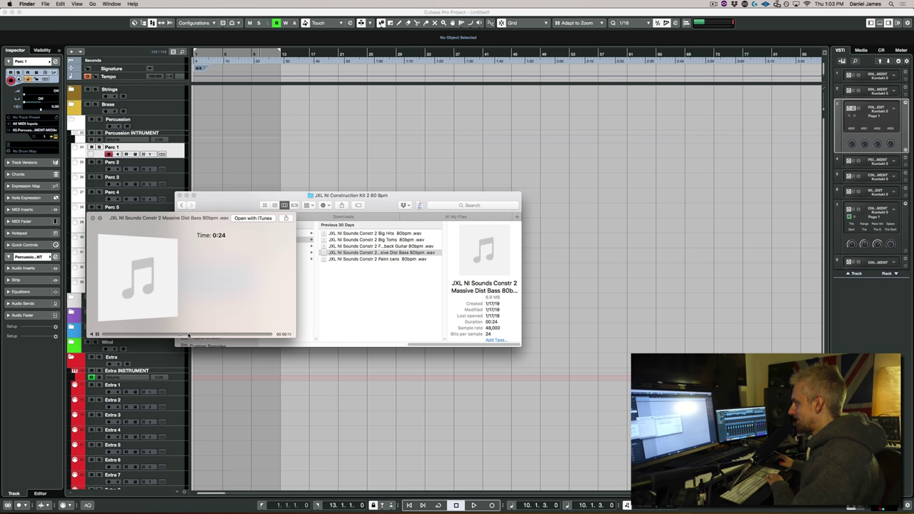
{"action": "key", "text": "Left"}
{"action": "key", "text": "Left"}
{"action": "key", "text": "space"}
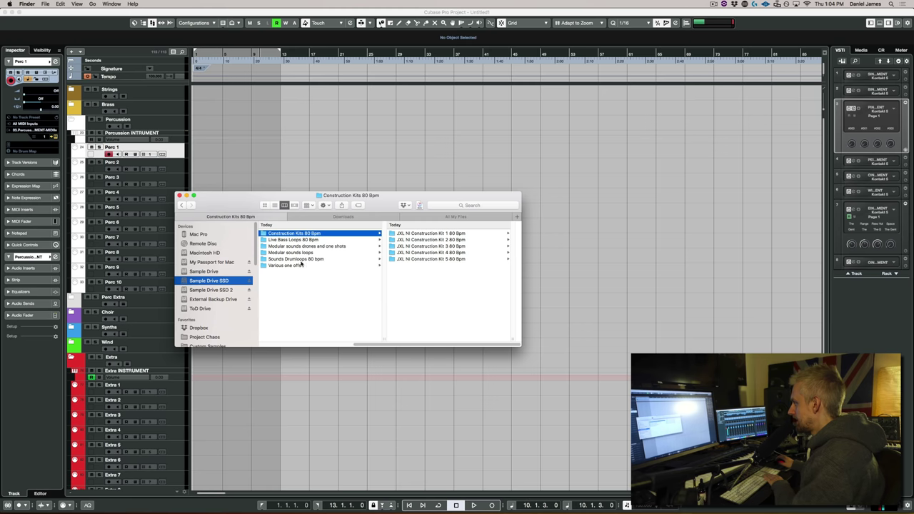
Preview Modular Loop 13 from the Modular sounds loops folder.
{"action": "left_click", "coordinate": [298, 253]}
{"action": "key", "text": "Right"}
{"action": "key", "text": "Down"}
{"action": "key", "text": "Down"}
{"action": "key", "text": "Down"}
{"action": "key", "text": "Down"}
{"action": "key", "text": "Down"}
{"action": "key", "text": "Down"}
{"action": "key", "text": "Down"}
{"action": "key", "text": "Down"}
{"action": "key", "text": "Down"}
{"action": "key", "text": "Down"}
{"action": "key", "text": "Down"}
{"action": "key", "text": "Down"}
{"action": "key", "text": "space"}
{"action": "left_click_drag", "start_coordinate": [245, 248], "coordinate": [290, 405]}
{"action": "left_click", "coordinate": [398, 343]}
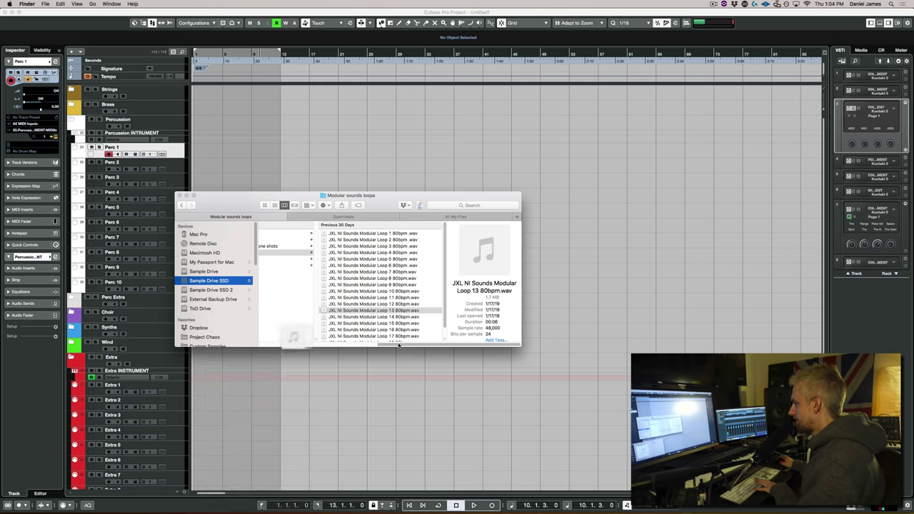
{"action": "key", "text": "space"}
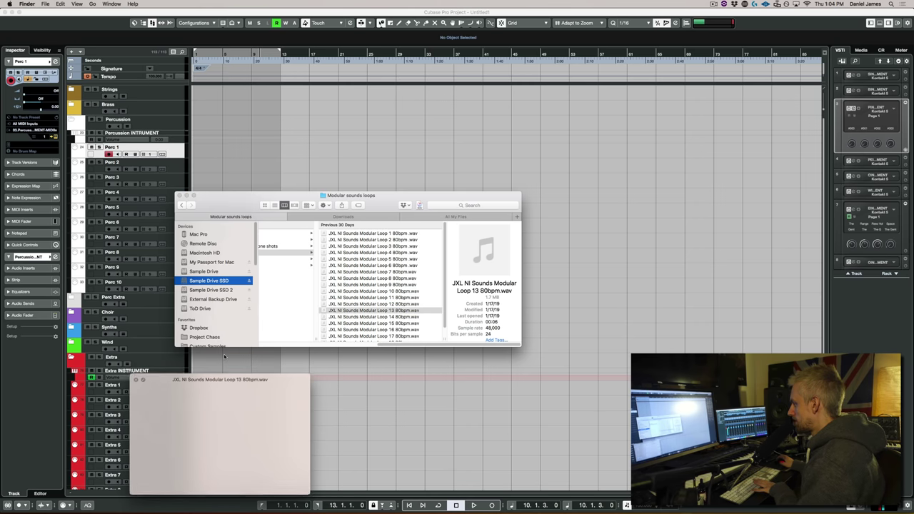
{"action": "key", "text": "space"}
{"action": "key", "text": "Left"}
{"action": "key", "text": "Up"}
{"action": "key", "text": "Up"}
{"action": "key", "text": "Up"}
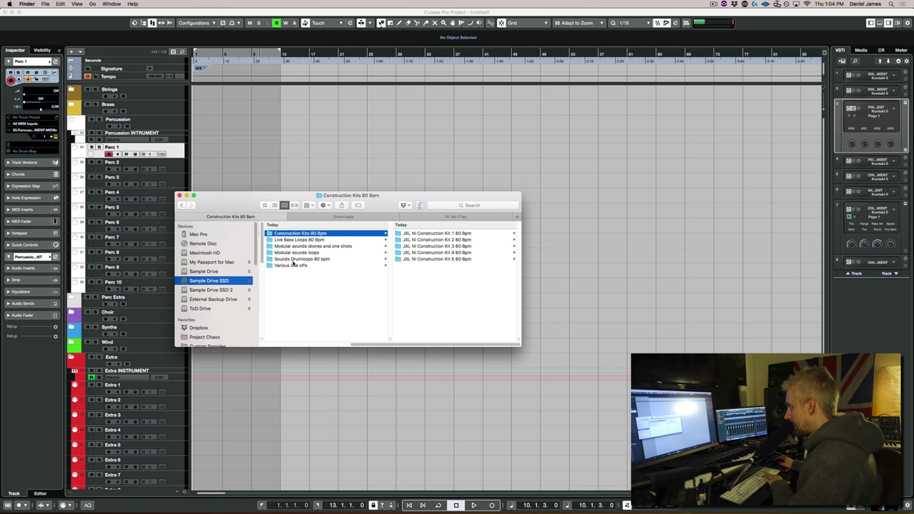
Preview the Tupans V1, Tupans V2 and 12 Toms V4 drum loops, then return to Kontakt.
{"action": "left_click", "coordinate": [292, 260]}
{"action": "key", "text": "Right"}
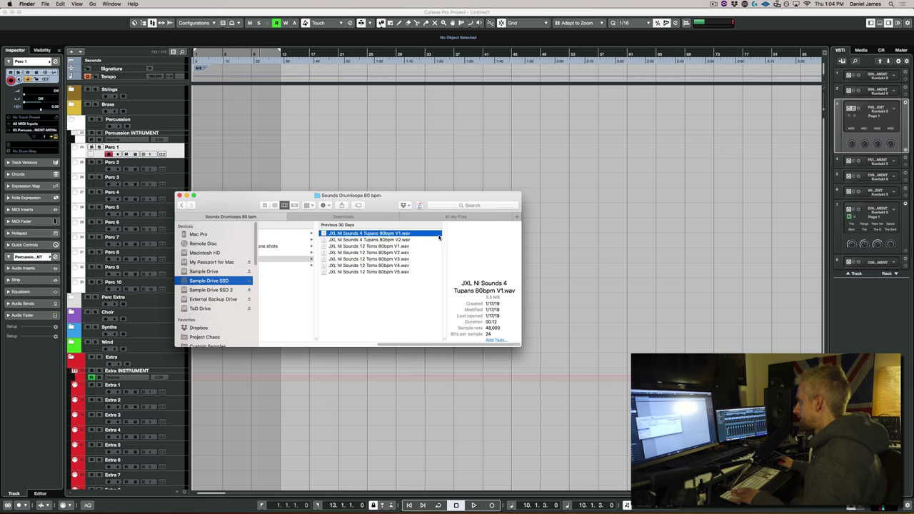
{"action": "key", "text": "space"}
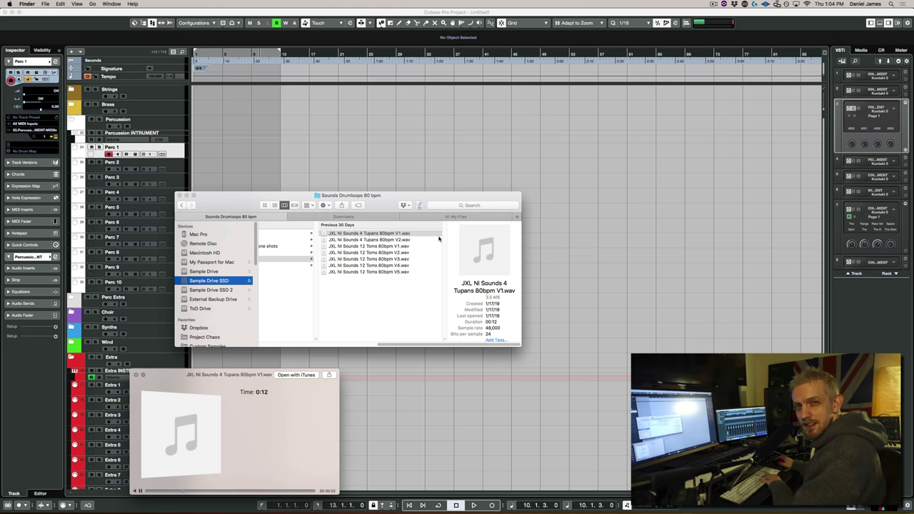
{"action": "key", "text": "Down"}
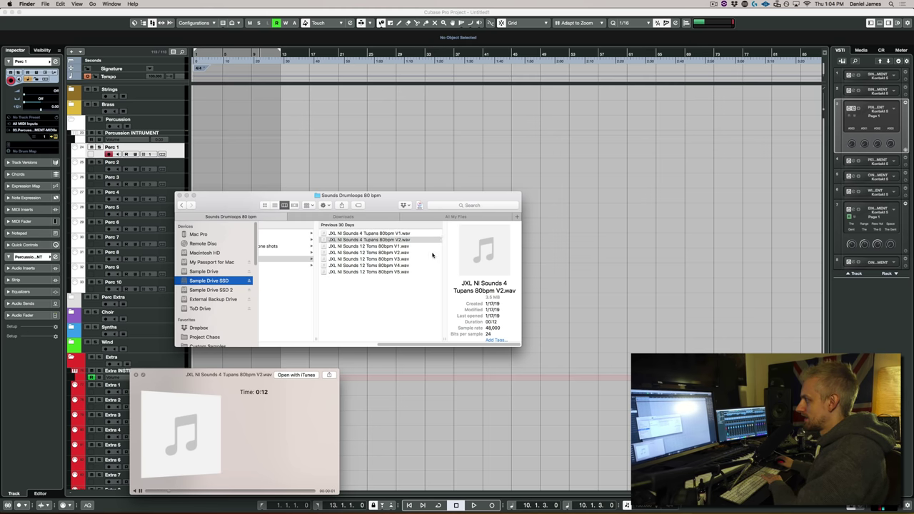
{"action": "left_click", "coordinate": [408, 267]}
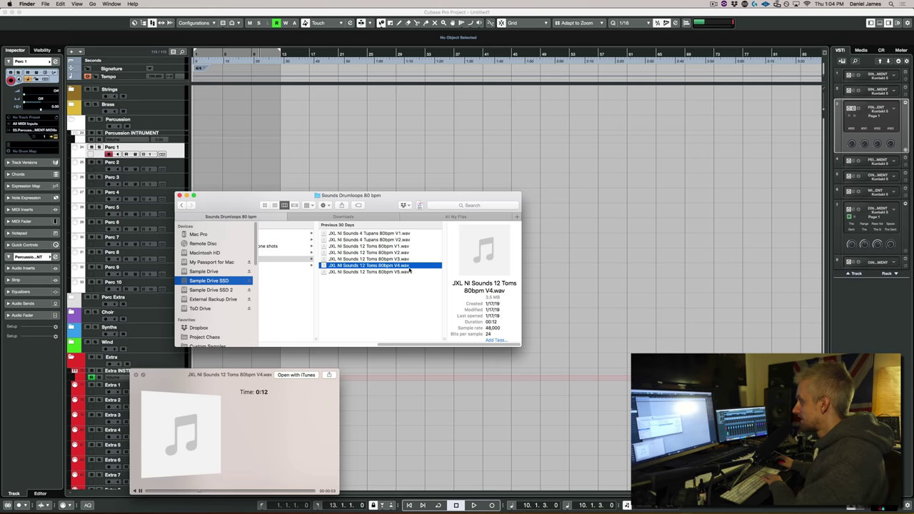
{"action": "key", "text": "space"}
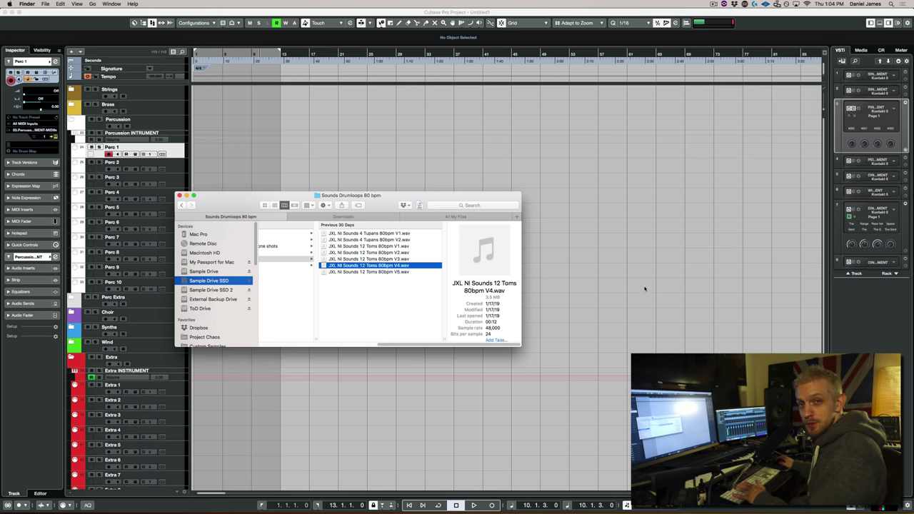
{"action": "left_click", "coordinate": [647, 283]}
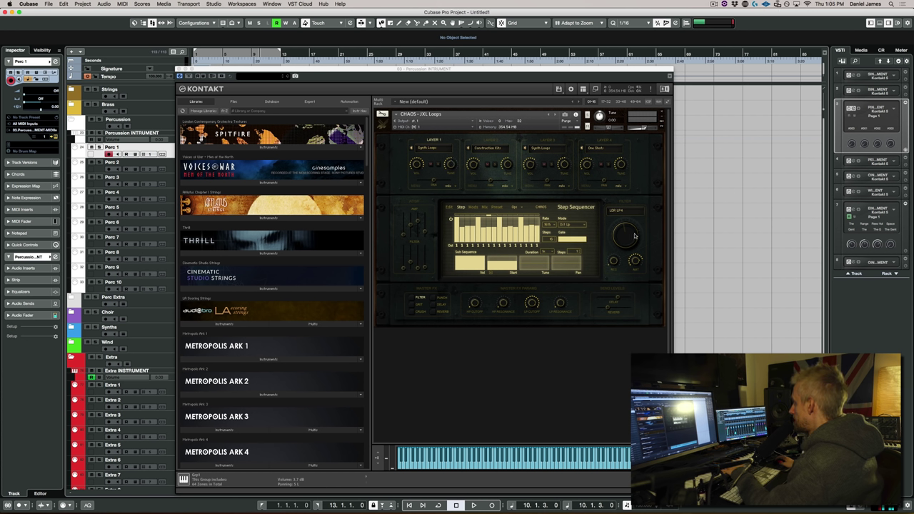
Sweep the layer's filter cutoff, check the Edit and Step views, then show the Mods page.
{"action": "left_click_drag", "start_coordinate": [632, 241], "coordinate": [631, 232]}
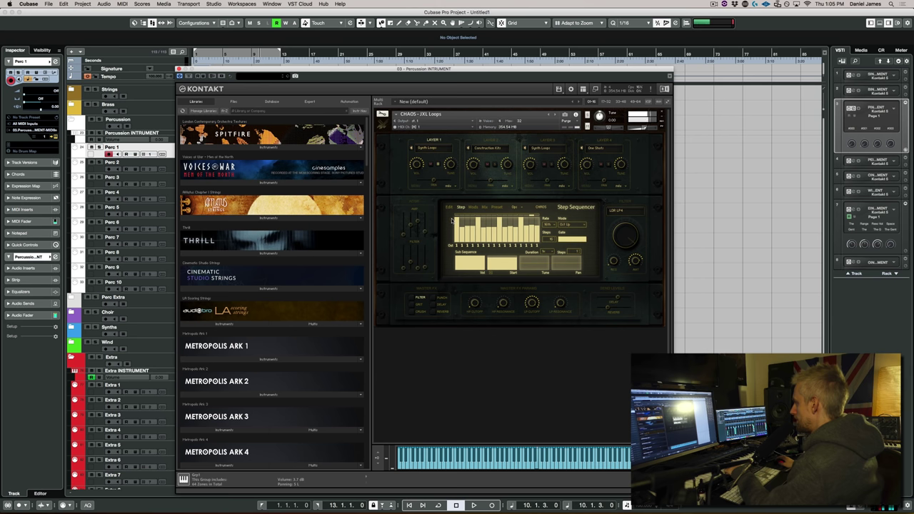
{"action": "left_click", "coordinate": [449, 208]}
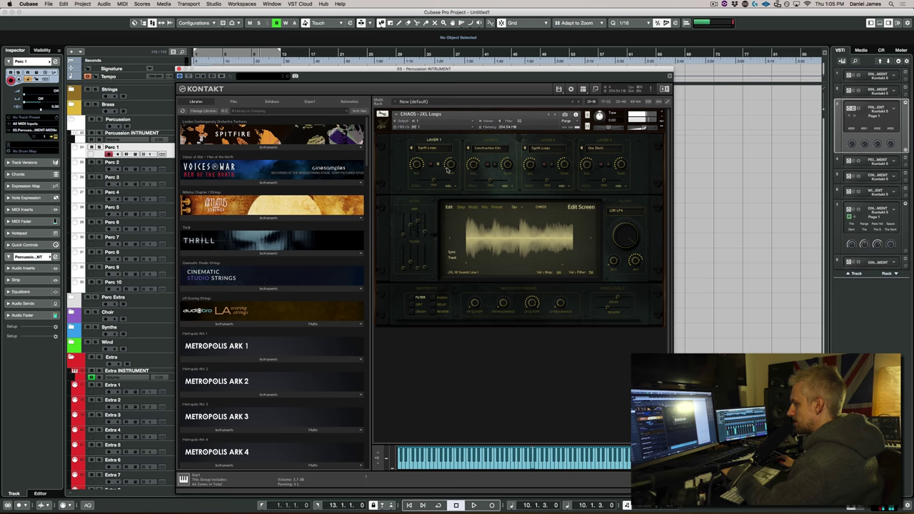
{"action": "left_click", "coordinate": [460, 207]}
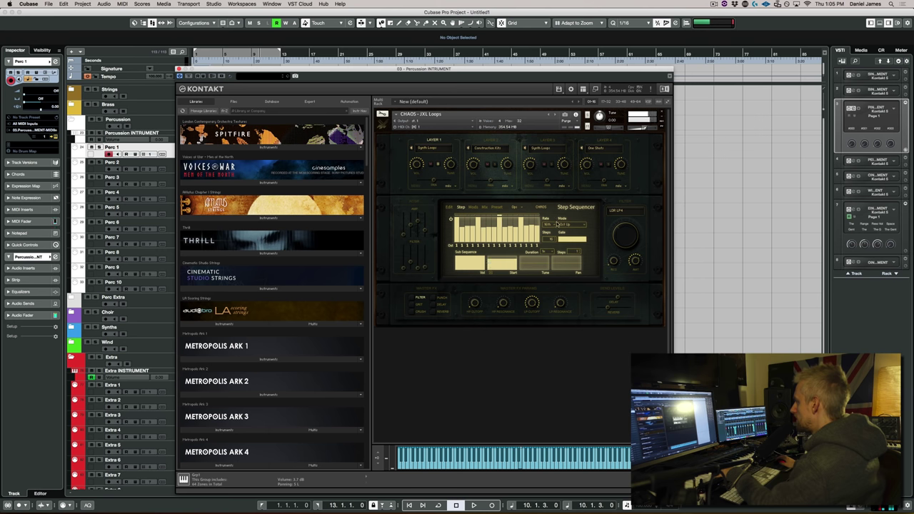
{"action": "left_click", "coordinate": [472, 208]}
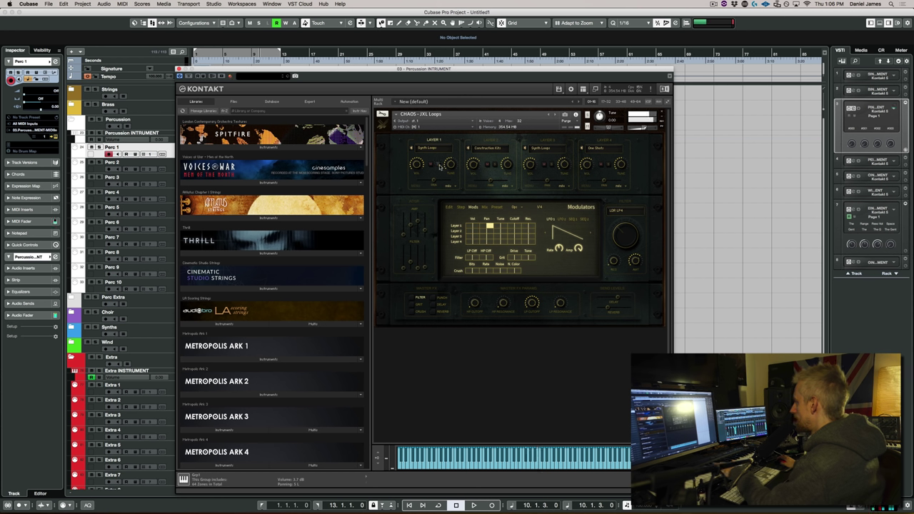
Return to Layer 1's waveform edit screen.
{"action": "left_click", "coordinate": [444, 149]}
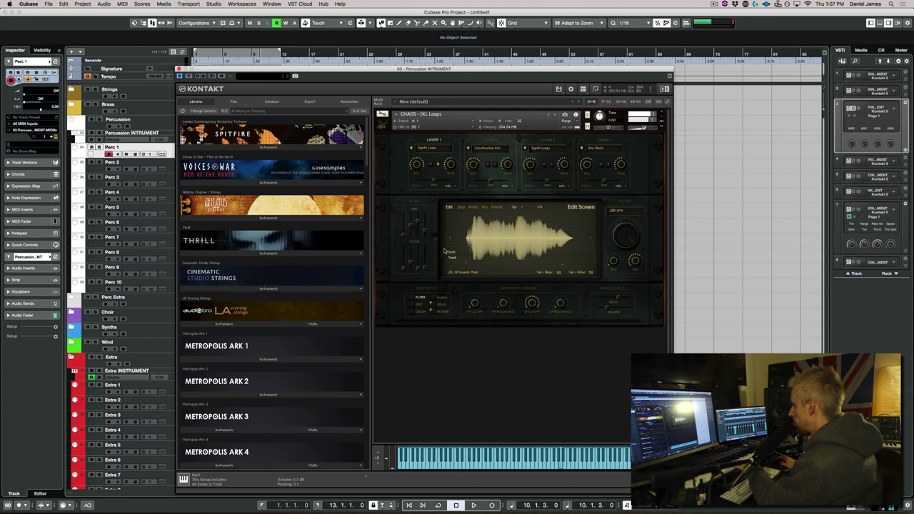
Look at the Crush settings, then show the PUNCH effect's knobs in master FX.
{"action": "left_click", "coordinate": [416, 305]}
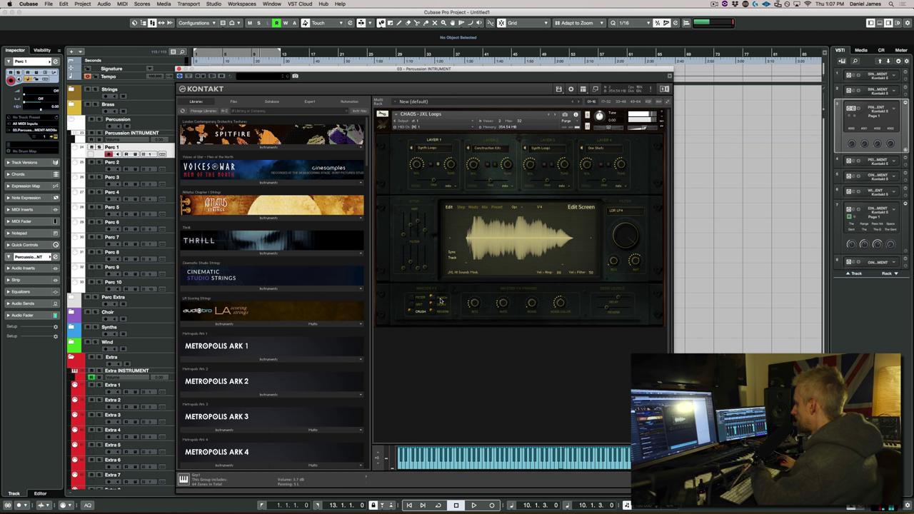
{"action": "left_click", "coordinate": [443, 298]}
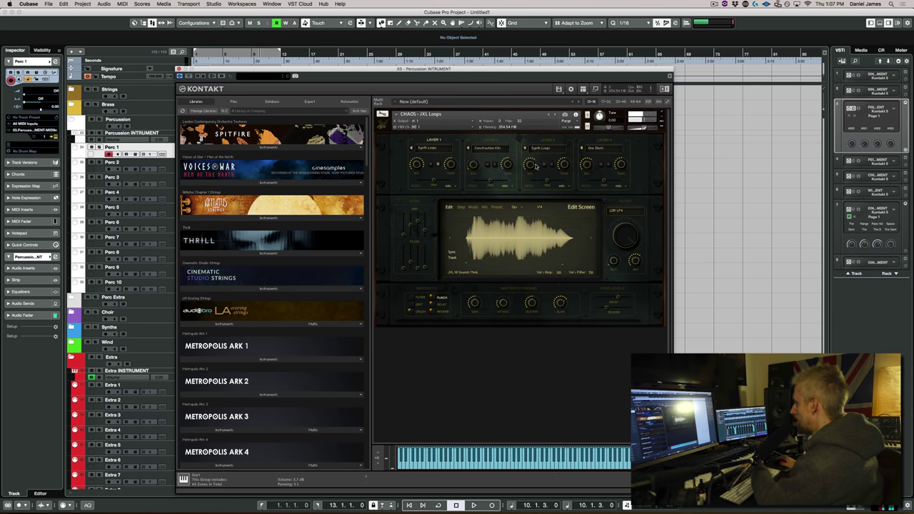
Write the current CHAOS settings as preset 'Bass Clicker', then return to the Step page.
{"action": "left_click", "coordinate": [498, 207]}
{"action": "double_click", "coordinate": [557, 271]}
{"action": "key", "text": "BackSpace"}
{"action": "key", "text": "BackSpace"}
{"action": "key", "text": "BackSpace"}
{"action": "key", "text": "BackSpace"}
{"action": "key", "text": "BackSpace"}
{"action": "key", "text": "BackSpace"}
{"action": "key", "text": "BackSpace"}
{"action": "key", "text": "BackSpace"}
{"action": "key", "text": "BackSpace"}
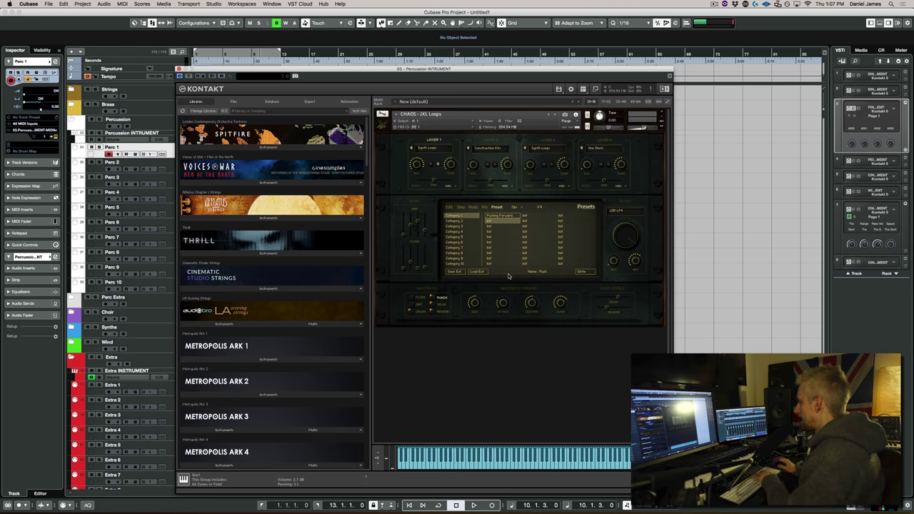
{"action": "type", "text": "Bass Click"}
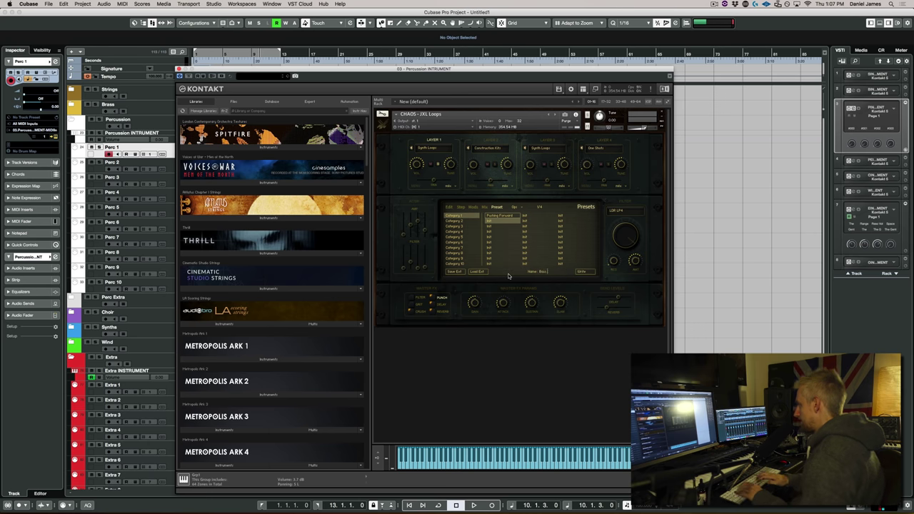
{"action": "type", "text": "er"}
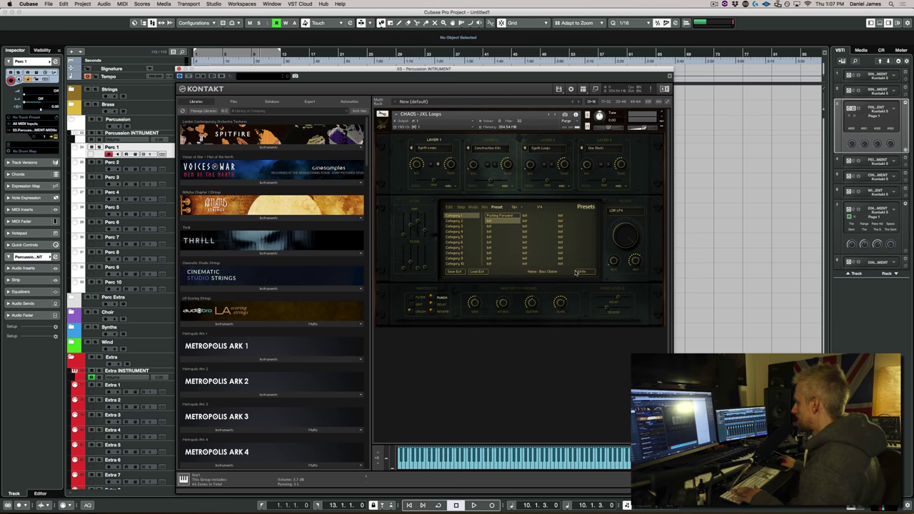
{"action": "left_click", "coordinate": [581, 271]}
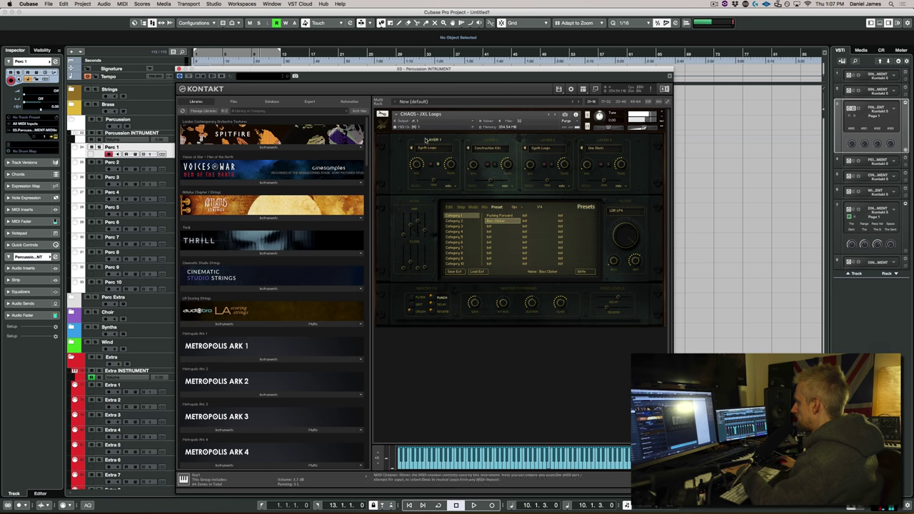
{"action": "left_click", "coordinate": [462, 207]}
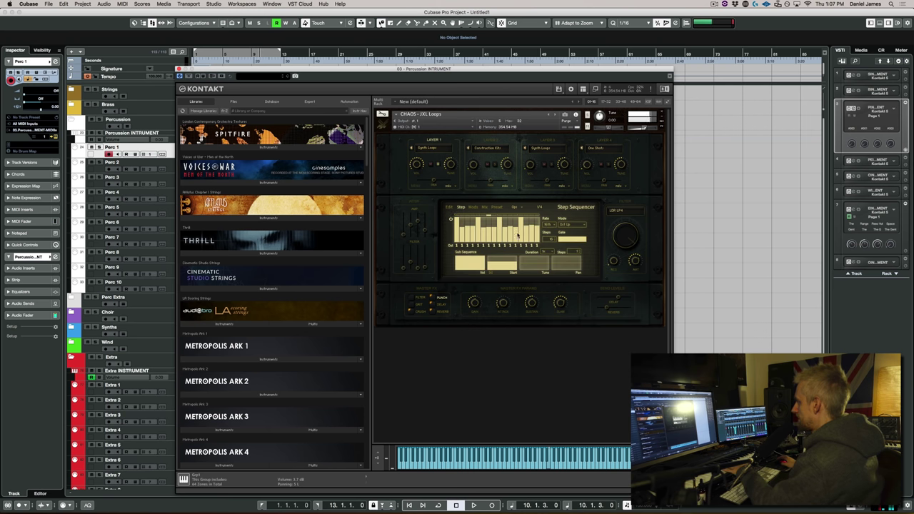
Alternate between the Step and Edit views while auditioning, ending on the sample waveform.
{"action": "left_click", "coordinate": [454, 206]}
{"action": "left_click", "coordinate": [460, 207]}
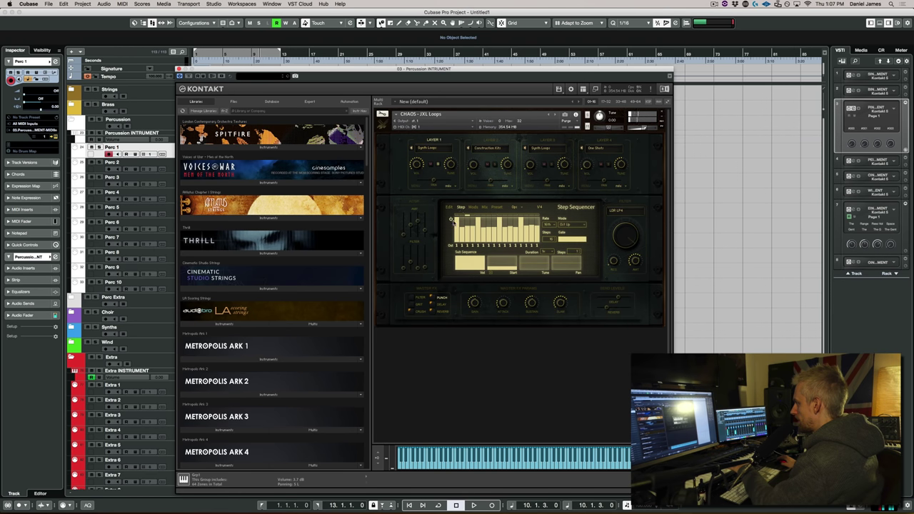
{"action": "left_click", "coordinate": [449, 208]}
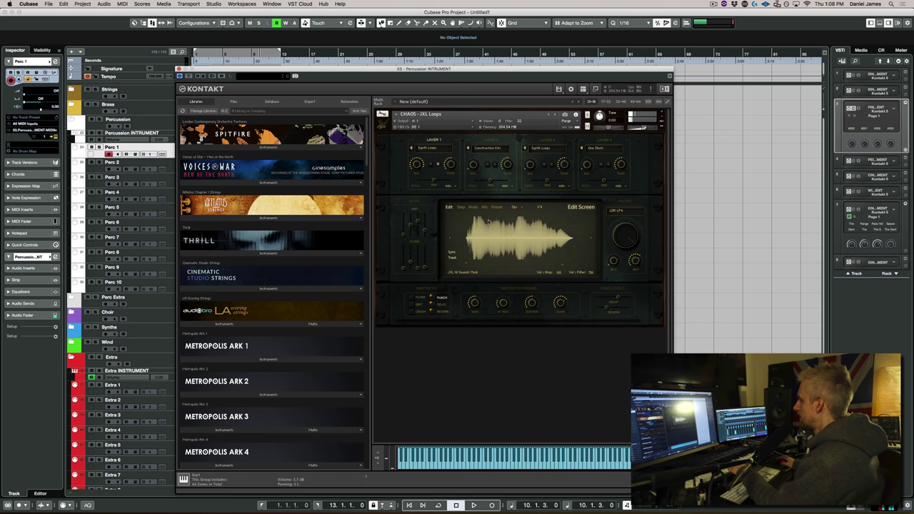
{"action": "left_click", "coordinate": [460, 208]}
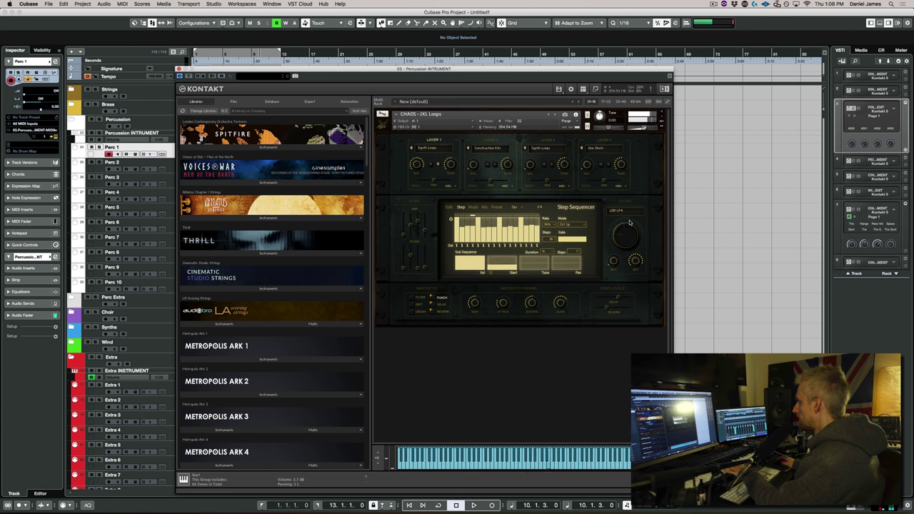
{"action": "left_click", "coordinate": [449, 207]}
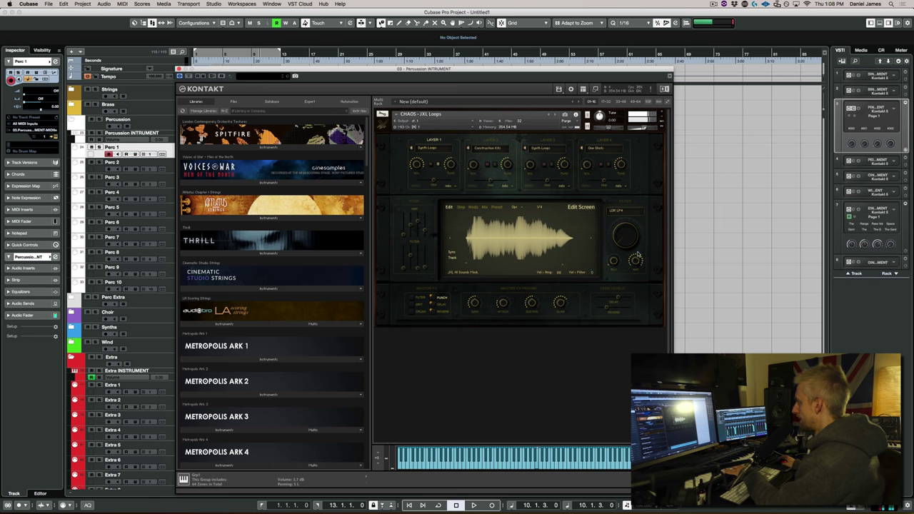
{"action": "left_click", "coordinate": [460, 207]}
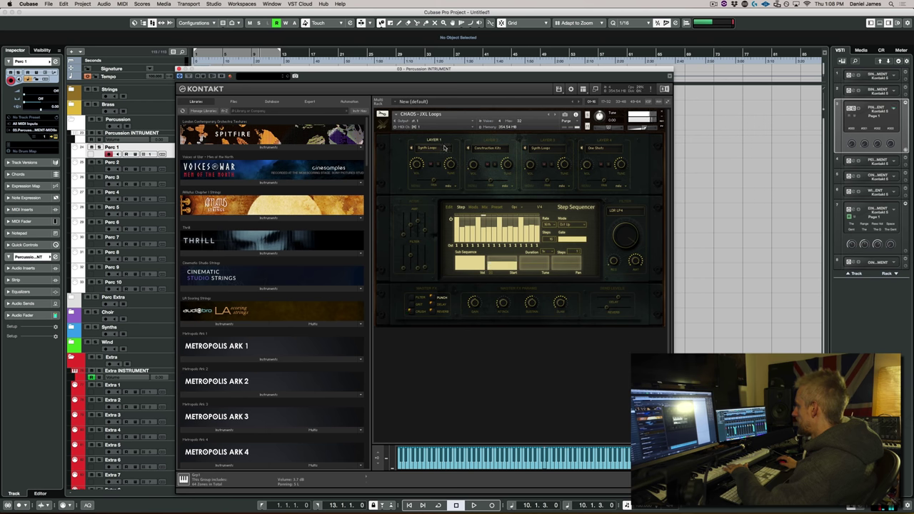
{"action": "left_click", "coordinate": [447, 207]}
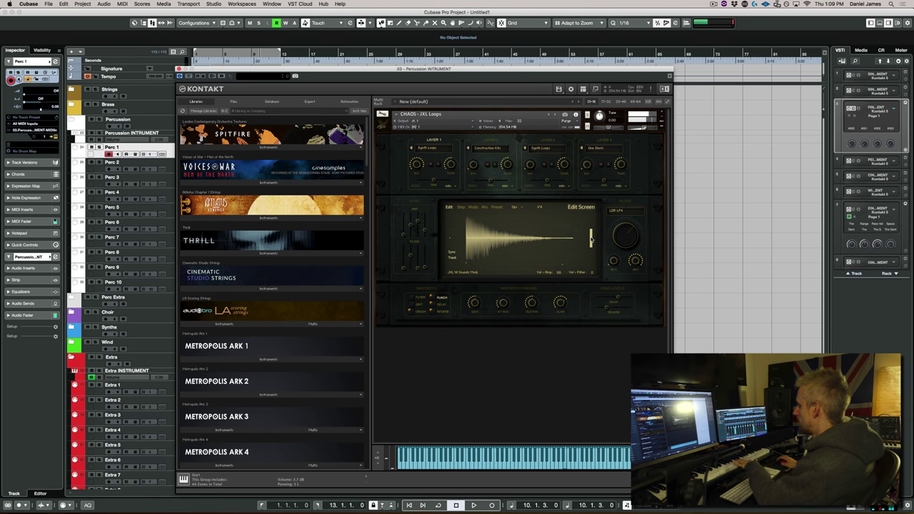
Change the preset name from 'Bass Clicker' to 'Drum Hit Rhythm', then go back to the Step page.
{"action": "left_click", "coordinate": [497, 207]}
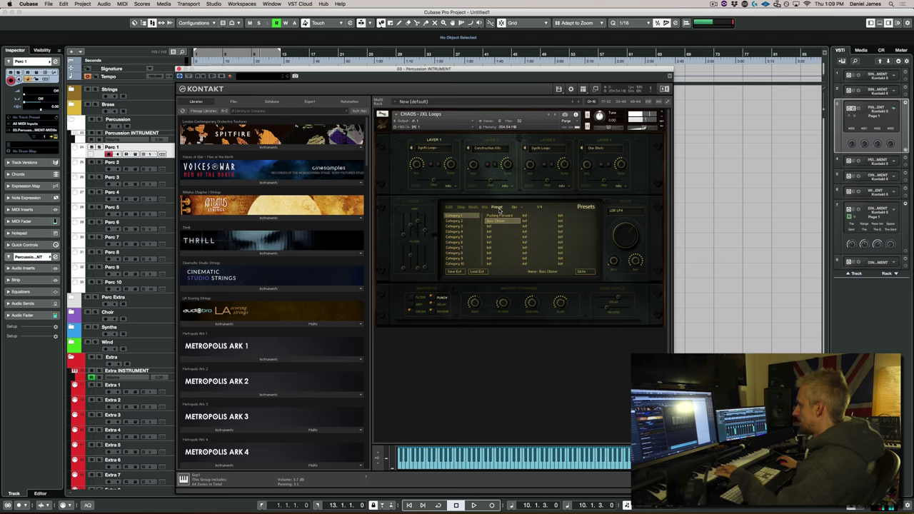
{"action": "double_click", "coordinate": [553, 272]}
{"action": "type", "text": "Dru"}
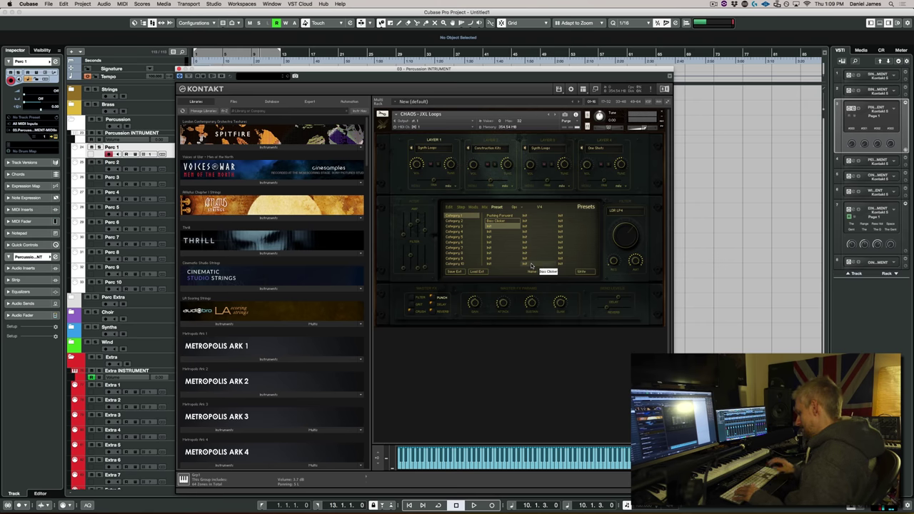
{"action": "type", "text": "m Hit Rhythm"}
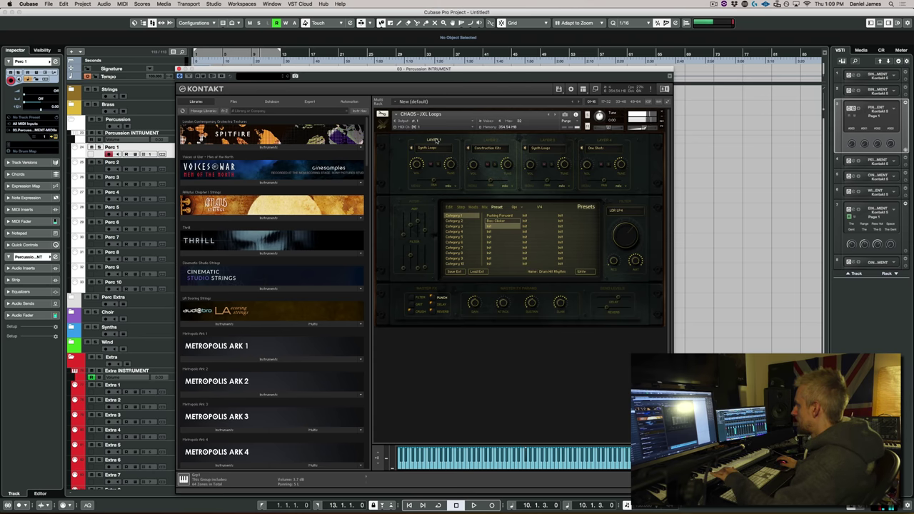
{"action": "left_click", "coordinate": [461, 207]}
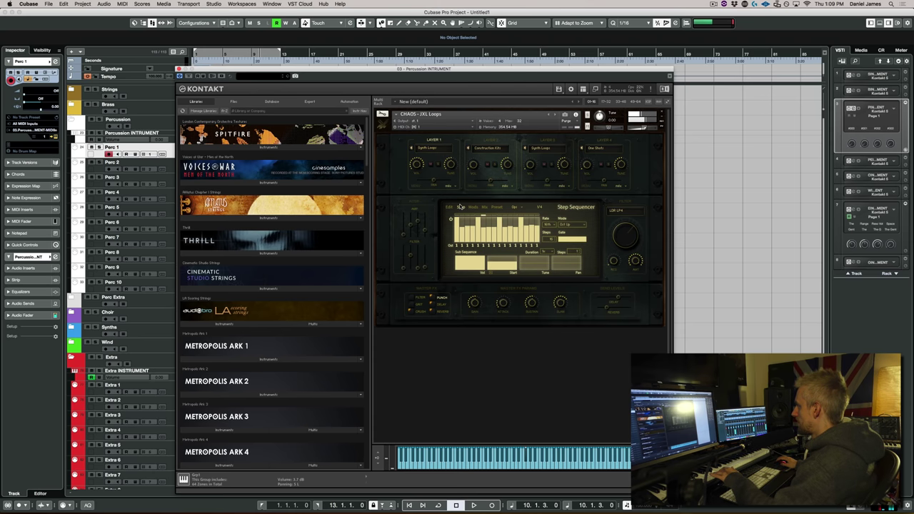
Select Layer 2, view its loop waveform, then select Layer 3.
{"action": "left_click", "coordinate": [478, 147]}
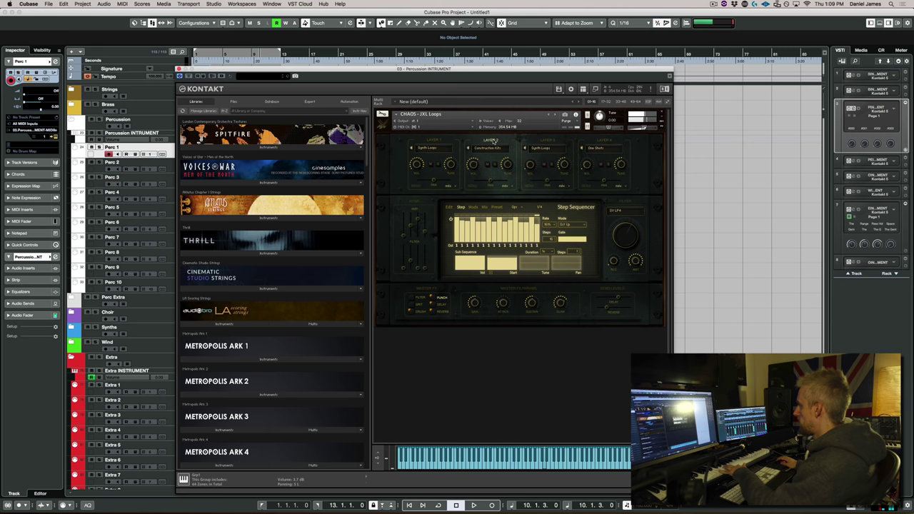
{"action": "left_click", "coordinate": [449, 208]}
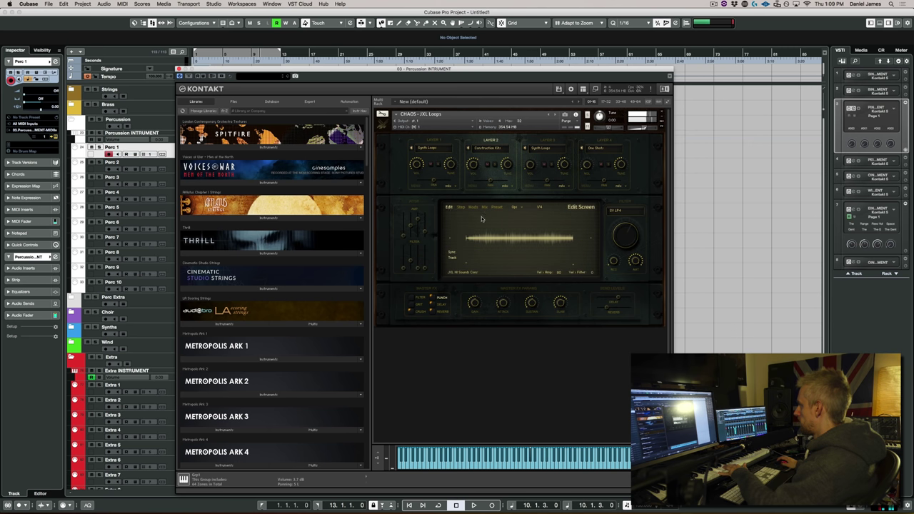
{"action": "left_click", "coordinate": [545, 141]}
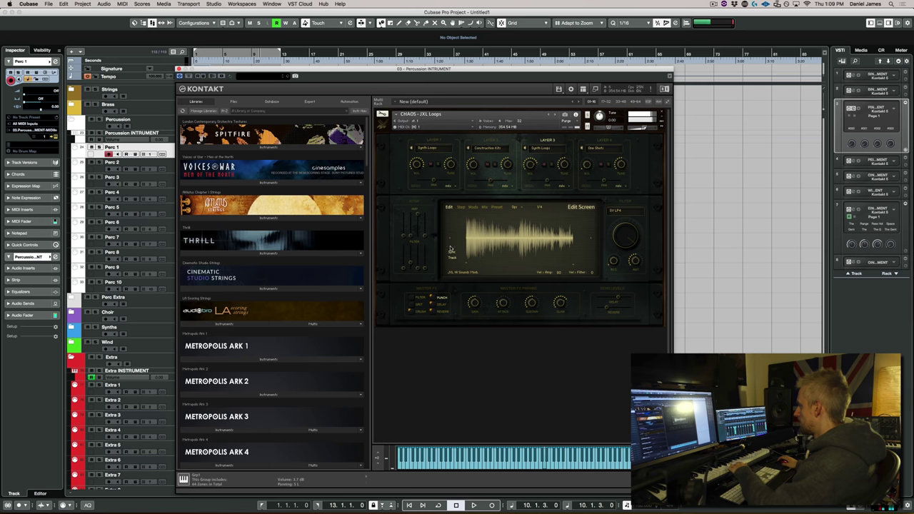
Load Drum Loops into Layer 3, then switch its category to Construction Kits.
{"action": "left_click", "coordinate": [551, 148]}
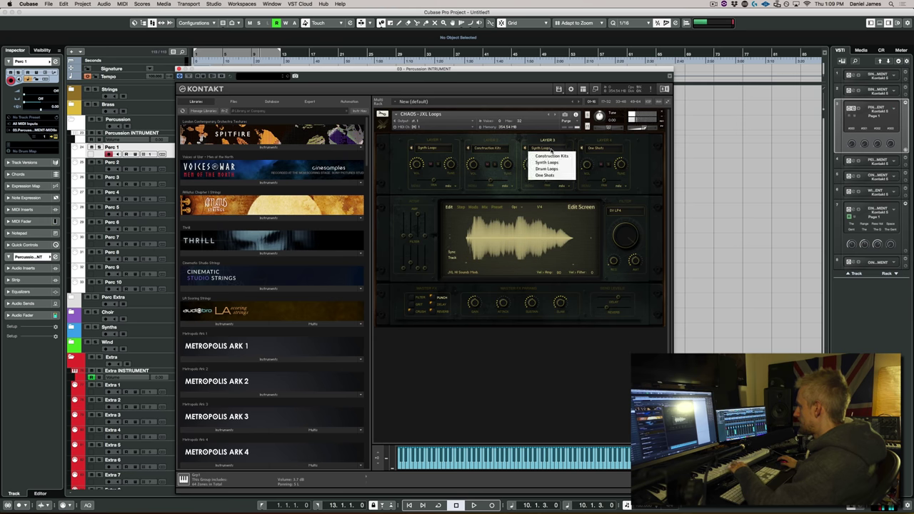
{"action": "left_click", "coordinate": [546, 169]}
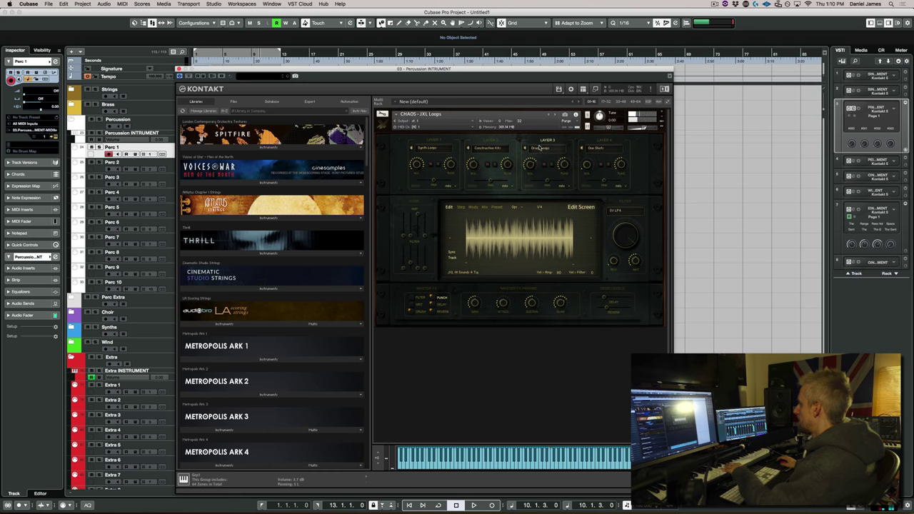
{"action": "left_click", "coordinate": [541, 147]}
{"action": "left_click", "coordinate": [546, 156]}
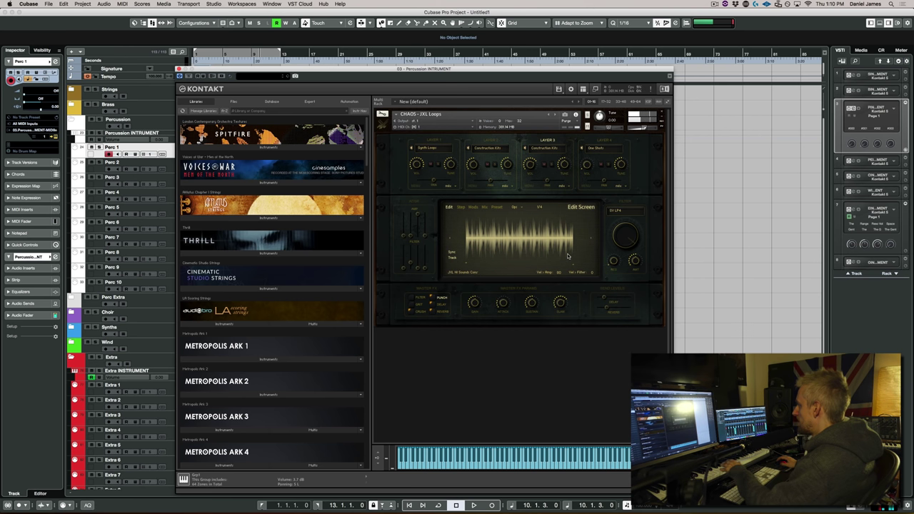
{"action": "mouse_move", "coordinate": [591, 242]}
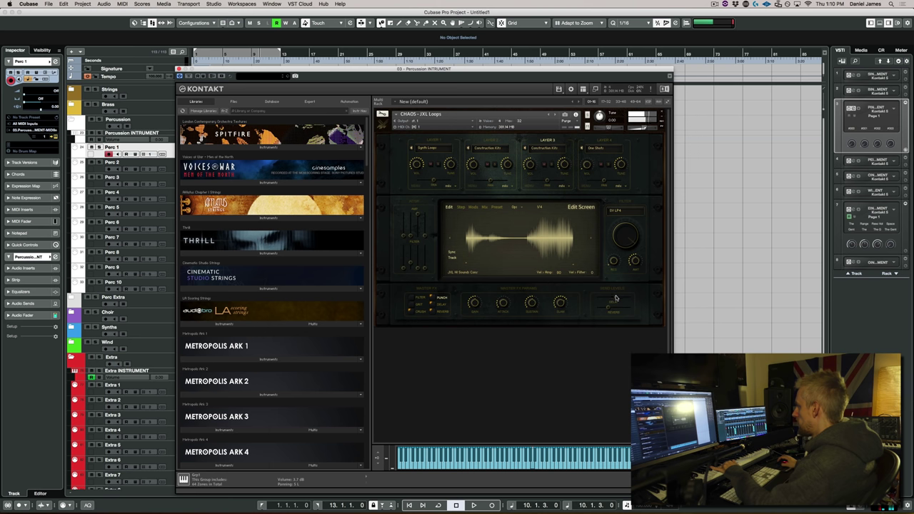
Show the CHAOS Modulators page with LFO 2 selected for editing.
{"action": "left_click", "coordinate": [460, 207]}
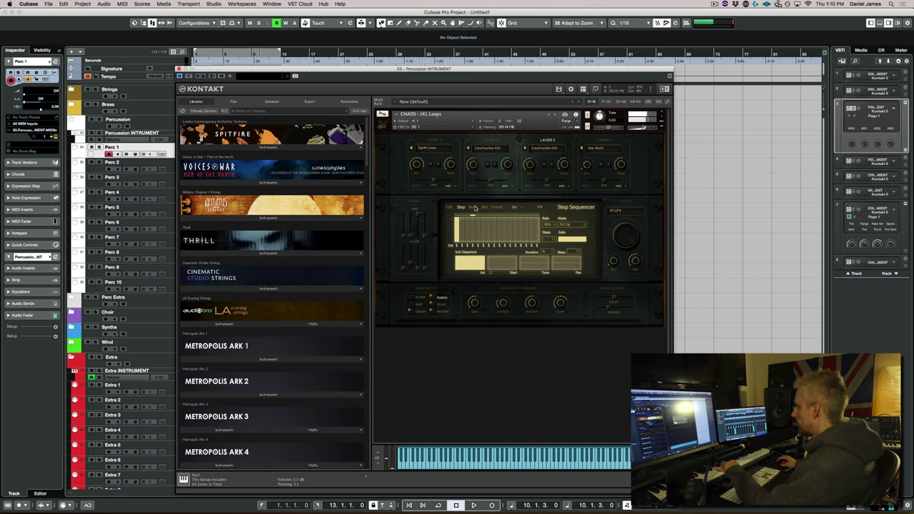
{"action": "left_click", "coordinate": [473, 207]}
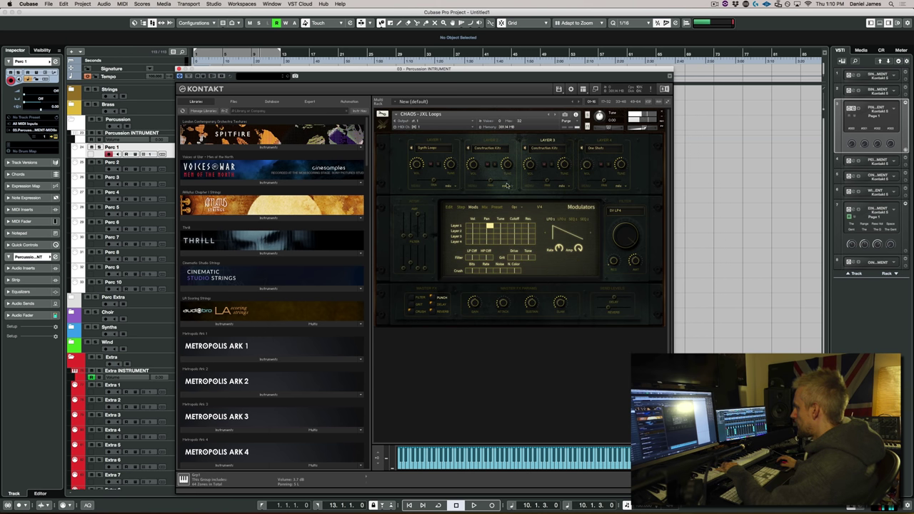
{"action": "left_click", "coordinate": [559, 219]}
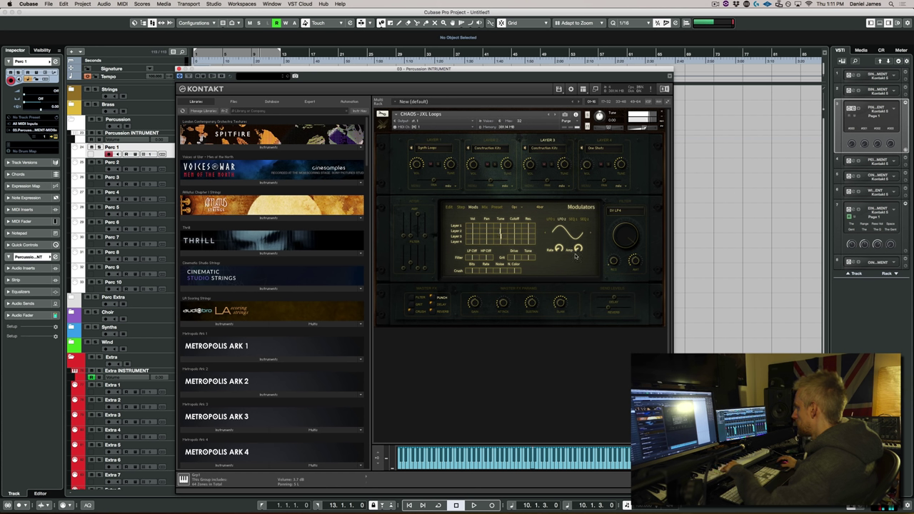
Load Drum Loops into Layer 4, view its waveform, and step to the next drum loop.
{"action": "left_click", "coordinate": [596, 150]}
{"action": "left_click", "coordinate": [588, 164]}
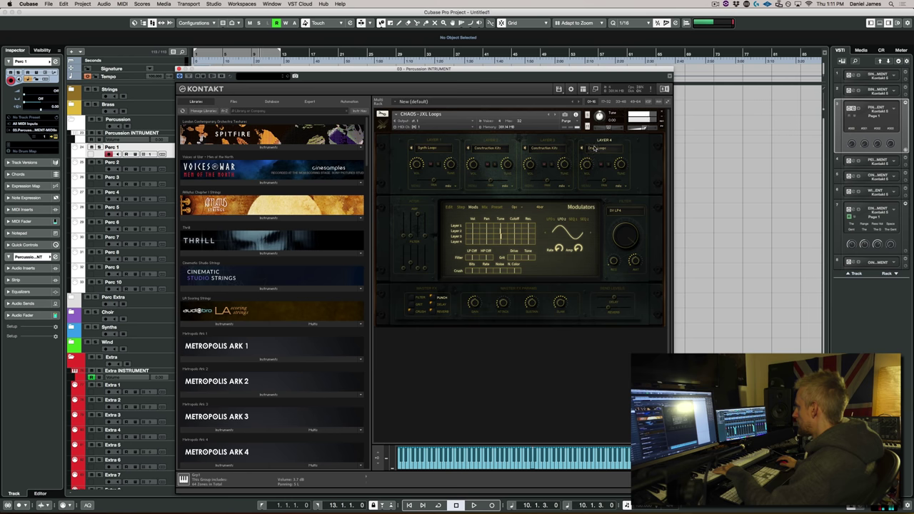
{"action": "left_click", "coordinate": [450, 207]}
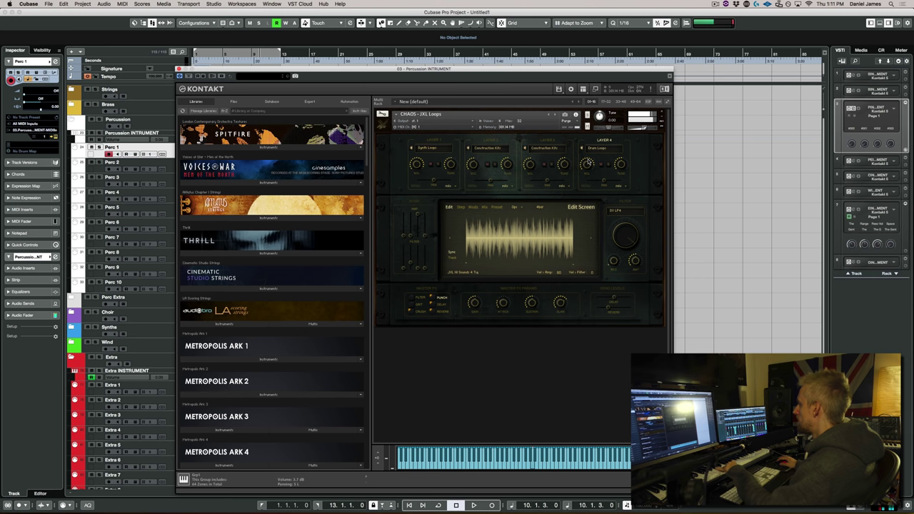
{"action": "left_click", "coordinate": [591, 240]}
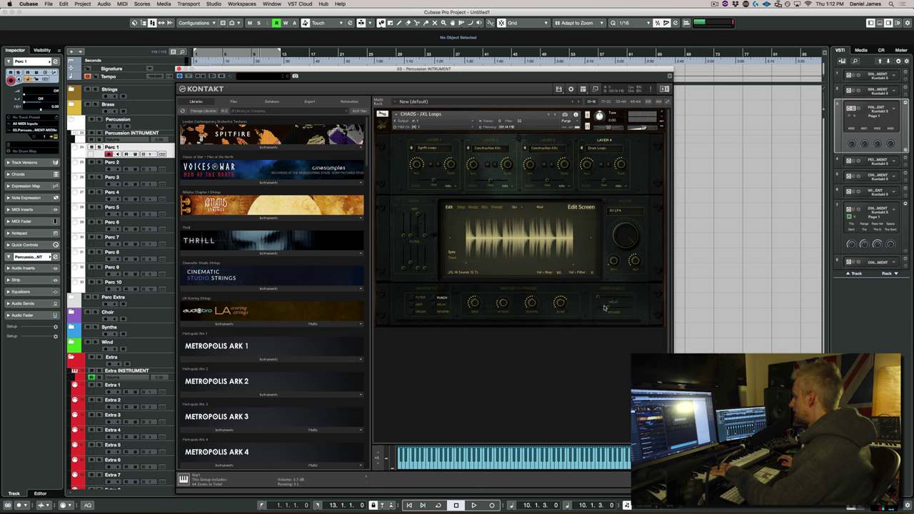
Set layer 1 to Construction Kits and view its step sequencer.
{"action": "left_click", "coordinate": [436, 148]}
{"action": "left_click", "coordinate": [439, 157]}
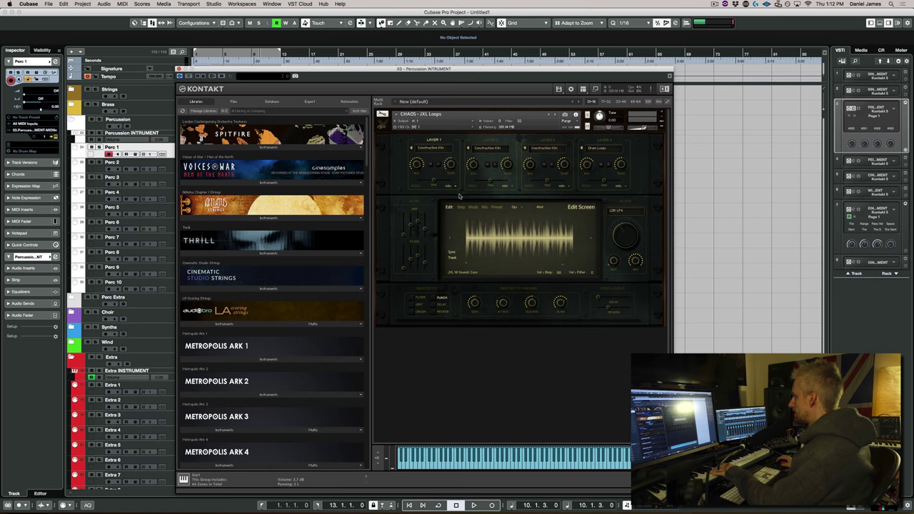
{"action": "left_click", "coordinate": [460, 207]}
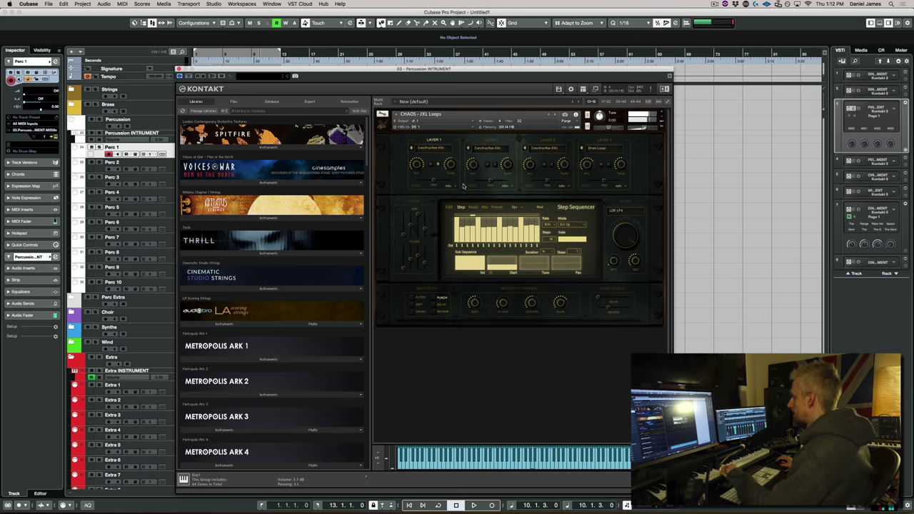
Browse the Preset and Modulators pages, view LFO 1, then return to the Edit screen.
{"action": "left_click", "coordinate": [488, 207]}
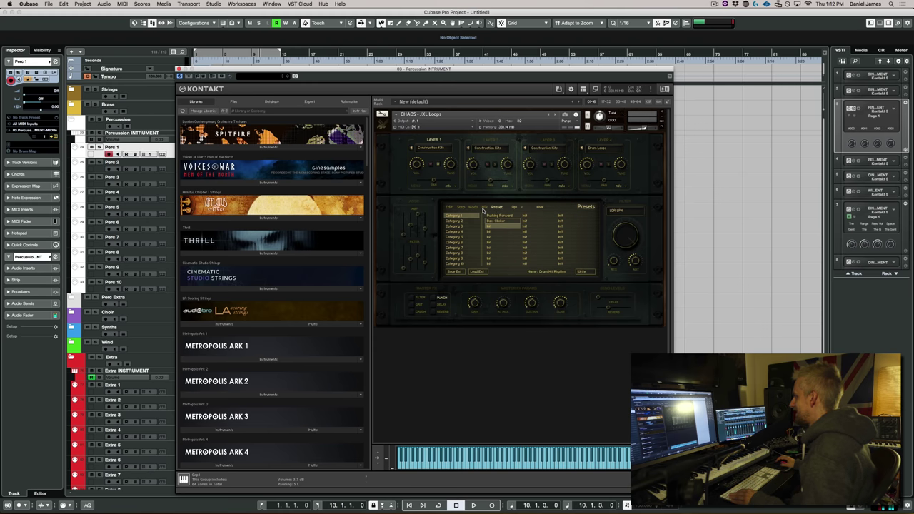
{"action": "left_click", "coordinate": [473, 208]}
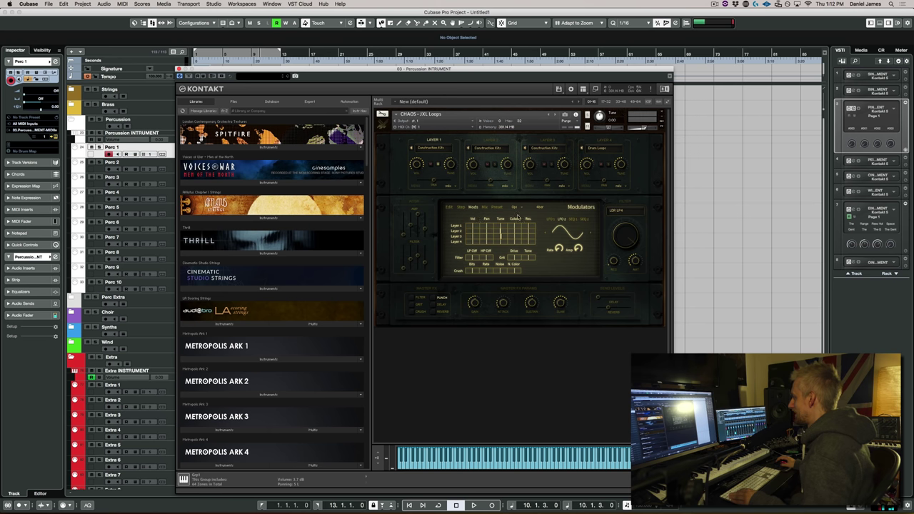
{"action": "left_click", "coordinate": [552, 220]}
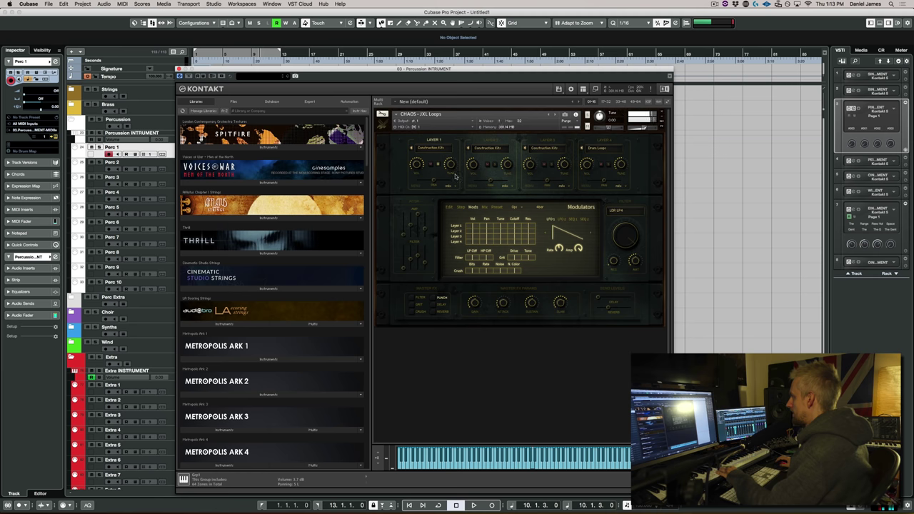
{"action": "left_click", "coordinate": [450, 207]}
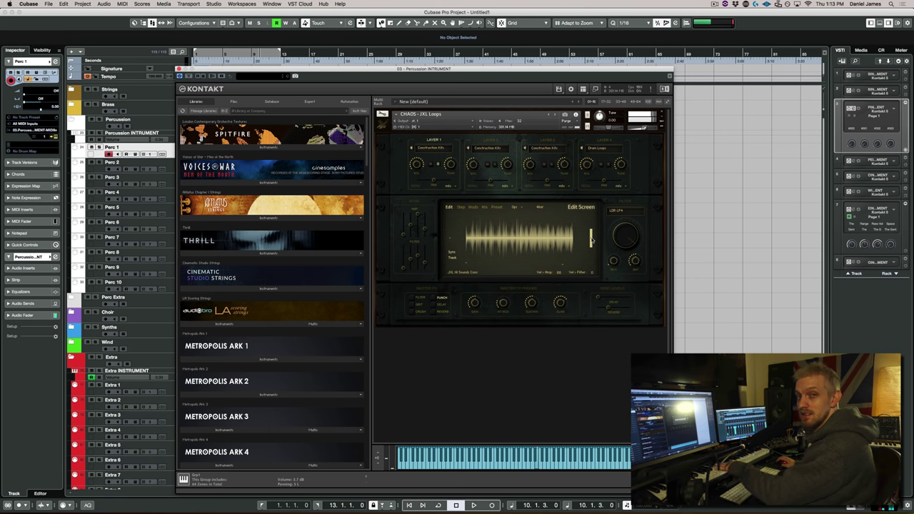
Set layer 1's sequencer rate to 4th, then revert it to 16th.
{"action": "left_click", "coordinate": [461, 208]}
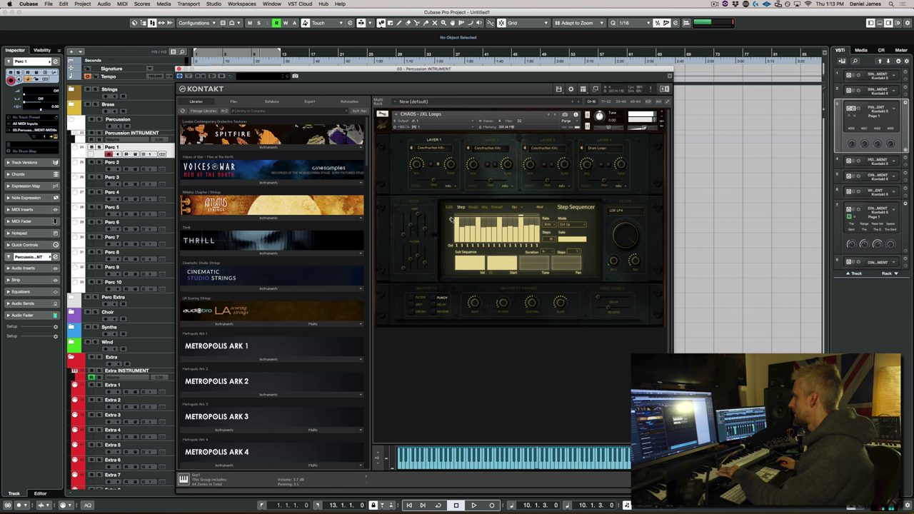
{"action": "left_click", "coordinate": [549, 225]}
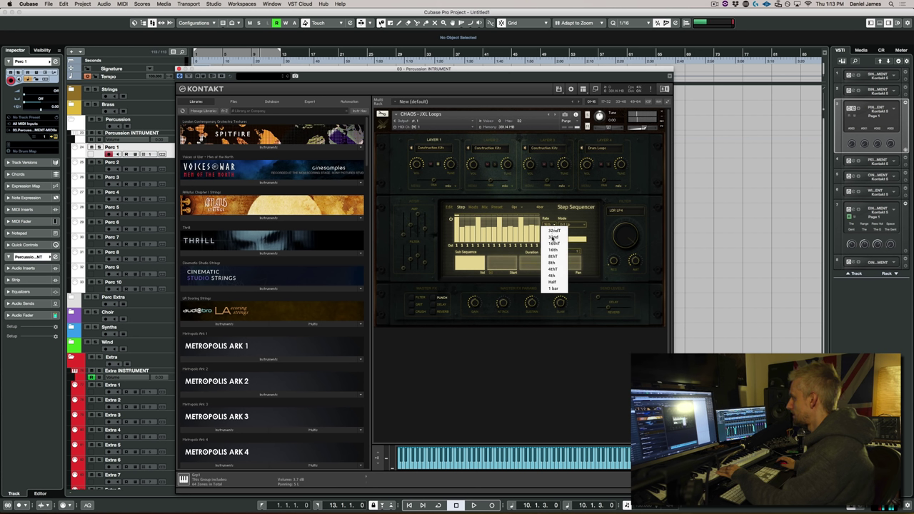
{"action": "left_click", "coordinate": [555, 276]}
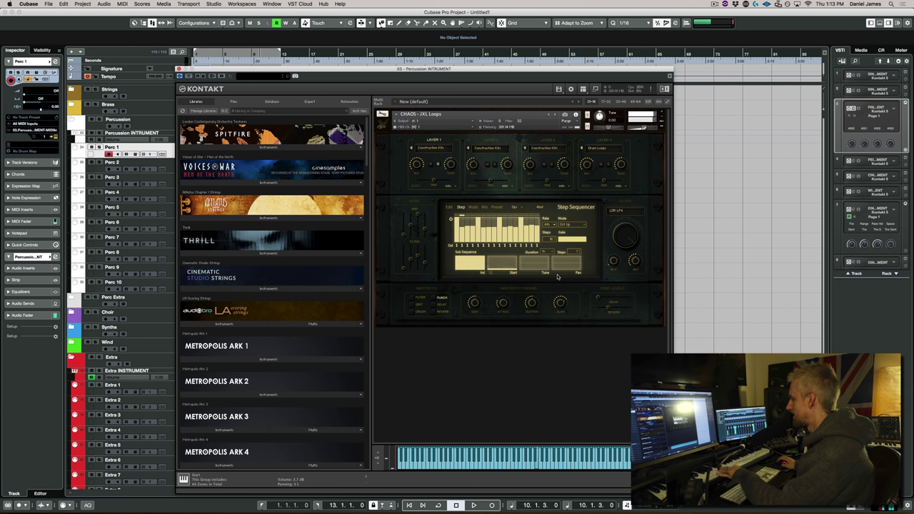
{"action": "left_click", "coordinate": [551, 227]}
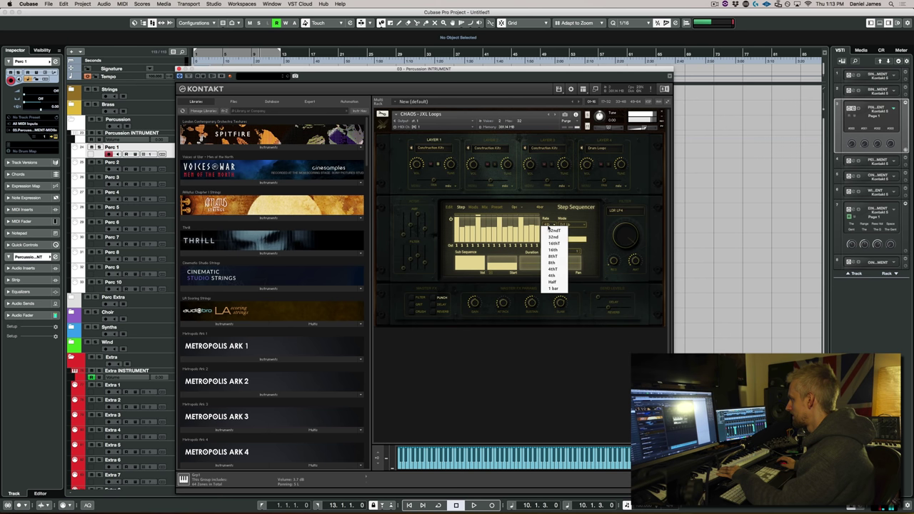
{"action": "left_click", "coordinate": [554, 250]}
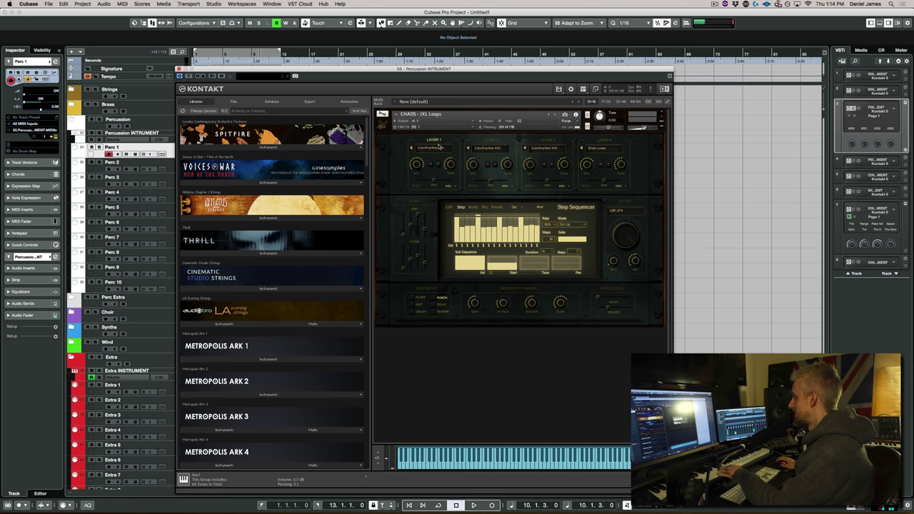
Return to the CHAOS Edit screen showing layer 1's loop waveform.
{"action": "left_click", "coordinate": [451, 208]}
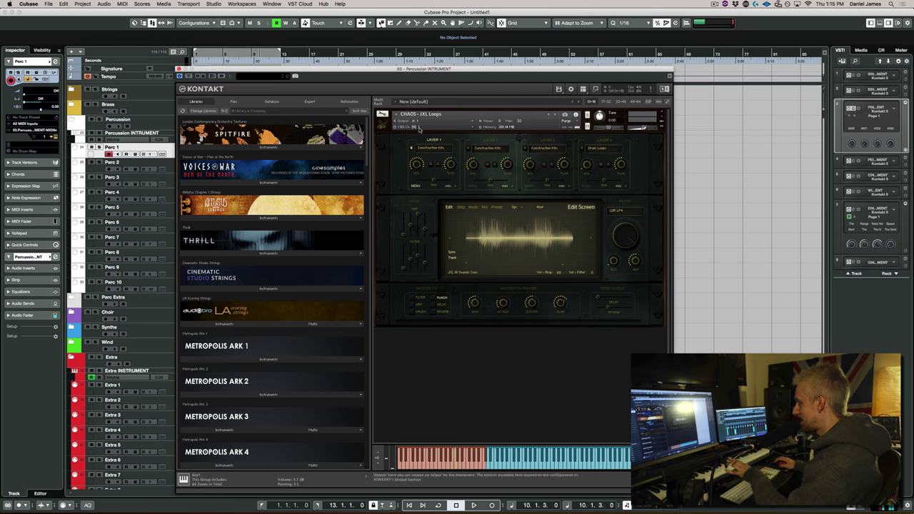
Switch layer 1's sound type to Synth Loops.
{"action": "left_click", "coordinate": [430, 147]}
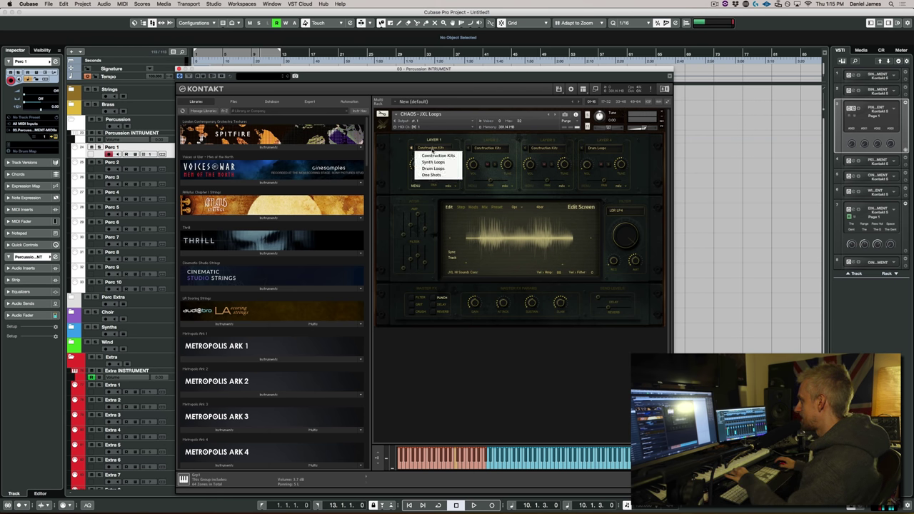
{"action": "left_click", "coordinate": [432, 162]}
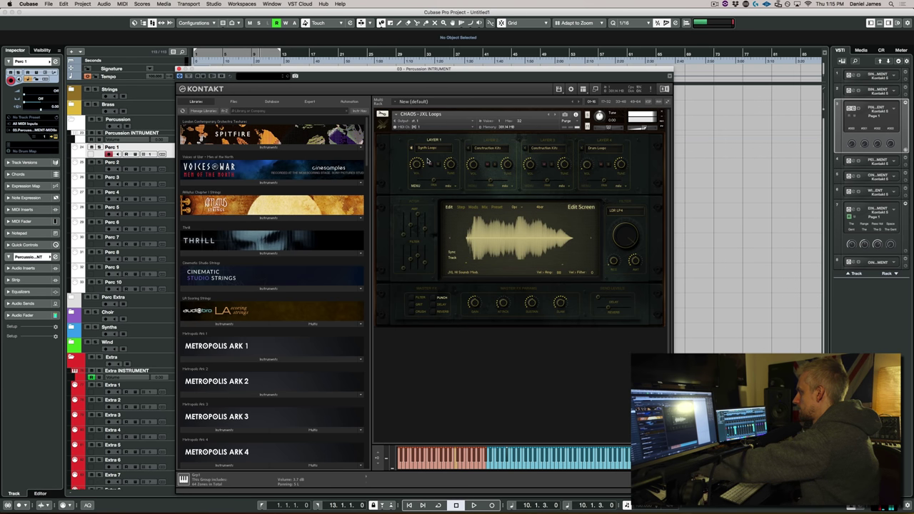
Toggle between the Step and Edit views, then set the master effect to GRIT.
{"action": "left_click", "coordinate": [461, 207]}
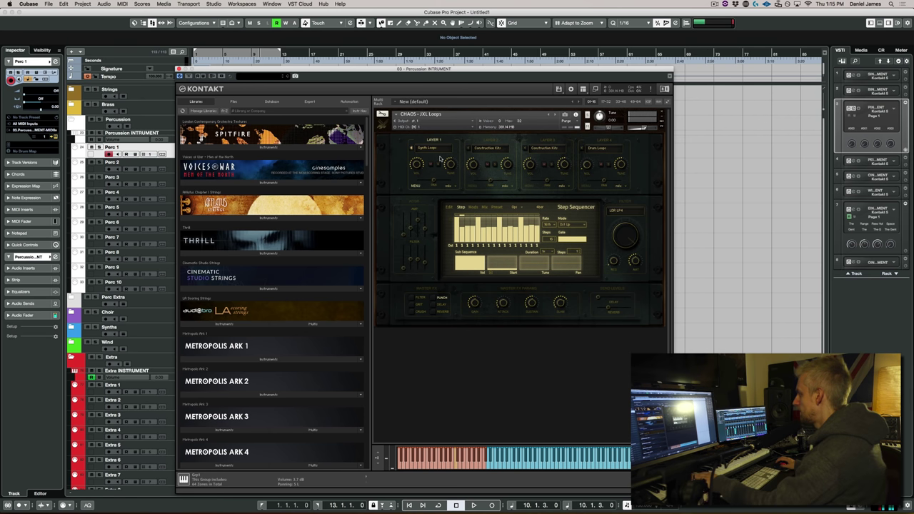
{"action": "left_click", "coordinate": [448, 207]}
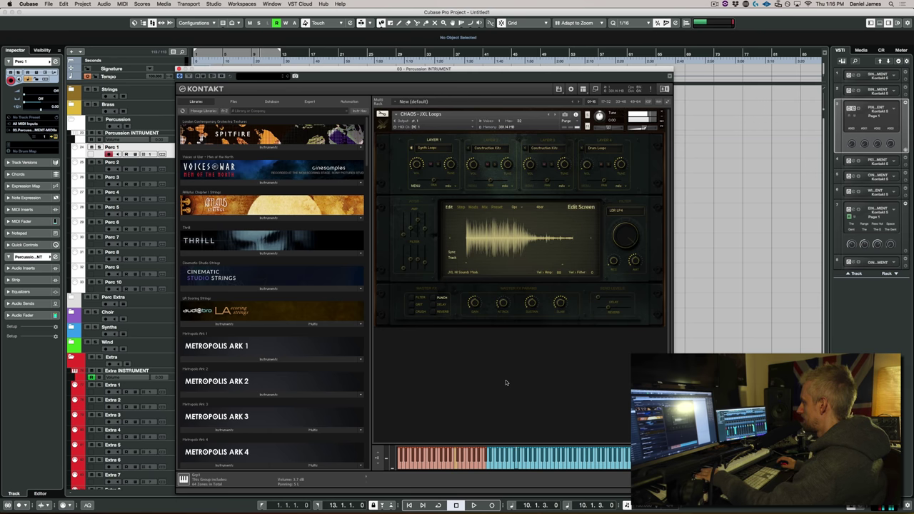
{"action": "left_click", "coordinate": [459, 208]}
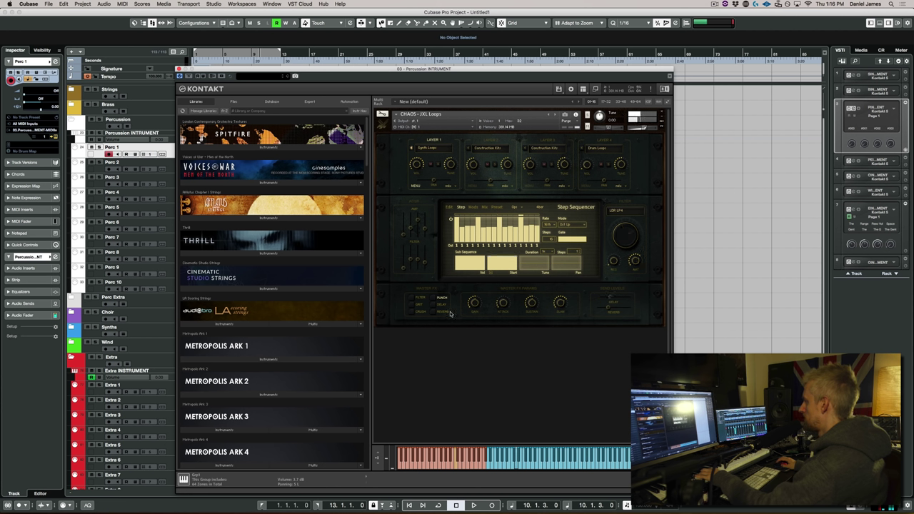
{"action": "left_click", "coordinate": [425, 305]}
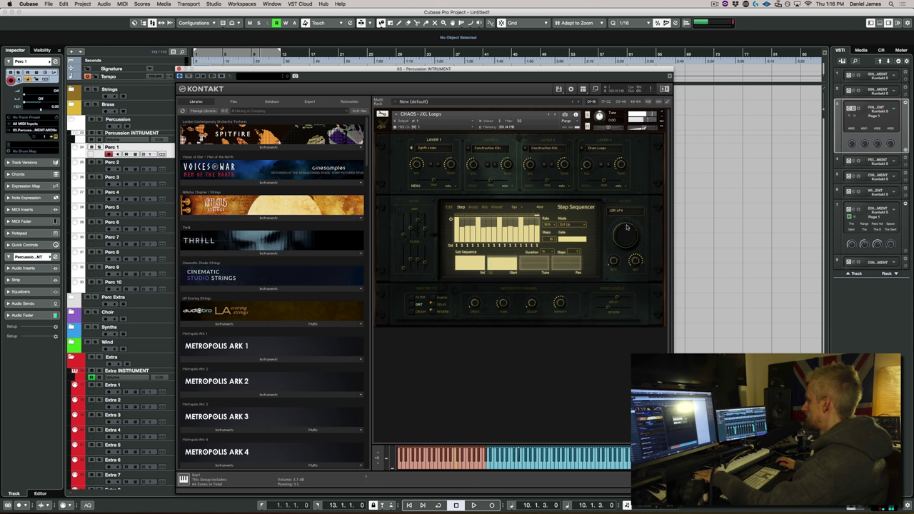
Switch between the Edit and Step views, ending on layer 1's step sequencer.
{"action": "left_click", "coordinate": [449, 207]}
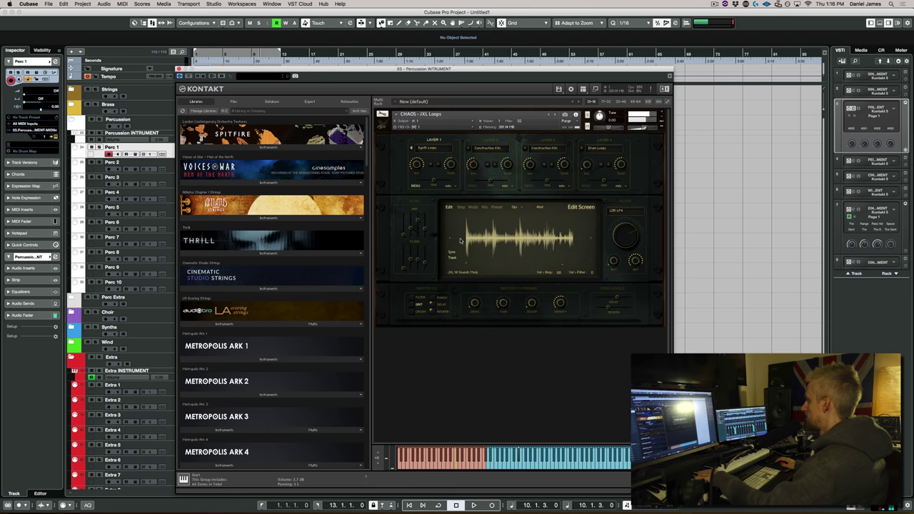
{"action": "left_click", "coordinate": [461, 208]}
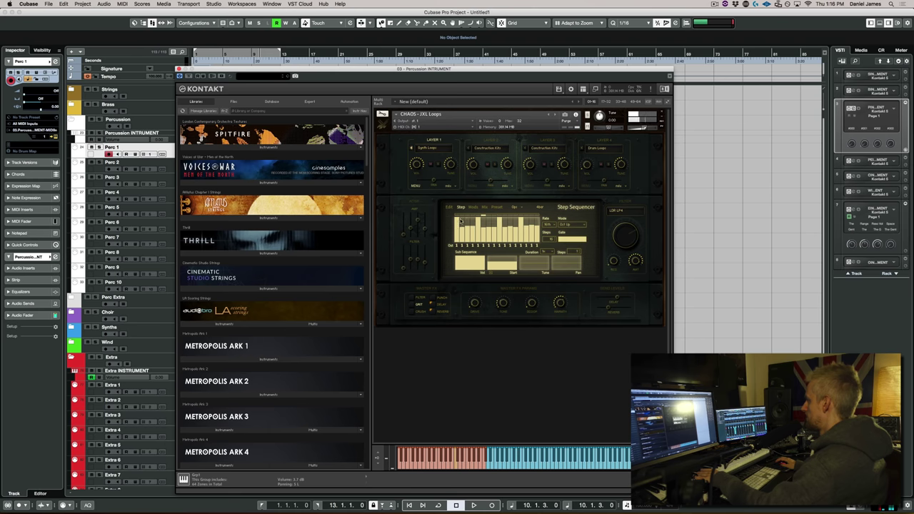
{"action": "left_click", "coordinate": [450, 208]}
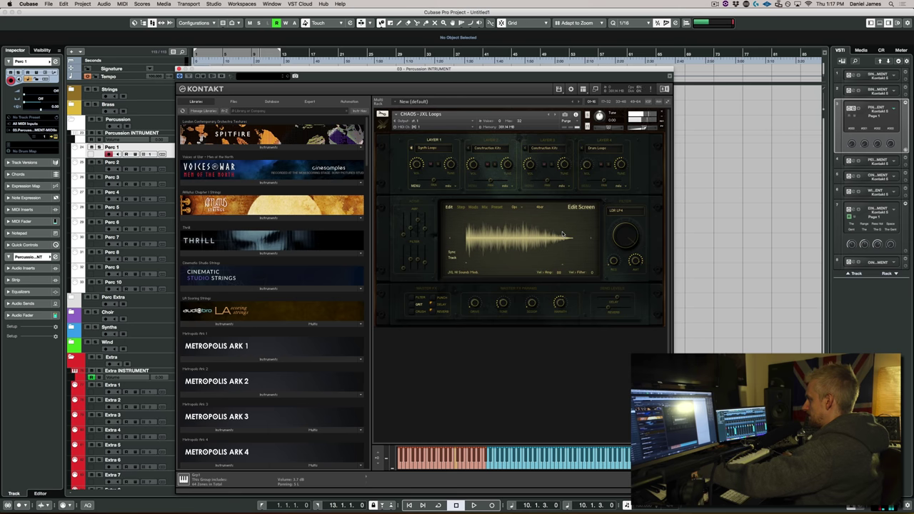
{"action": "left_click", "coordinate": [460, 207]}
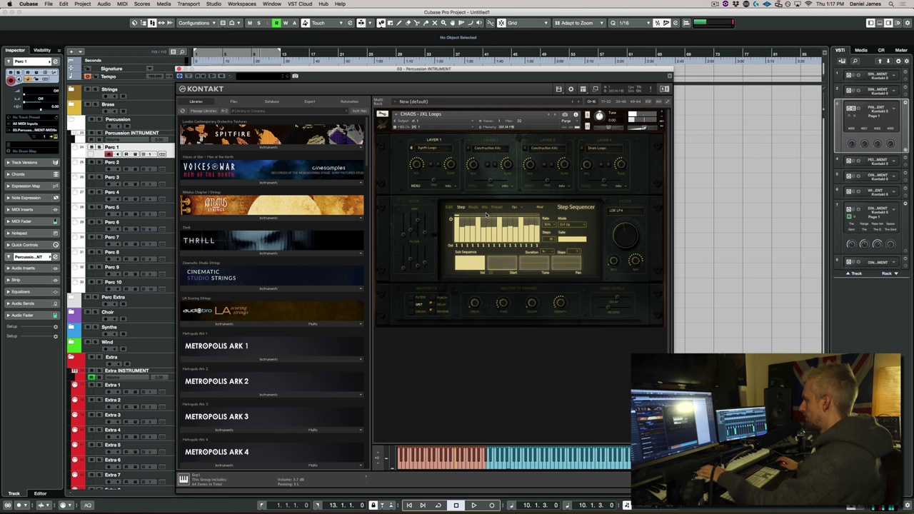
Return to the Edit screen and select layer 2, leaving its sound type unchanged.
{"action": "left_click", "coordinate": [449, 208]}
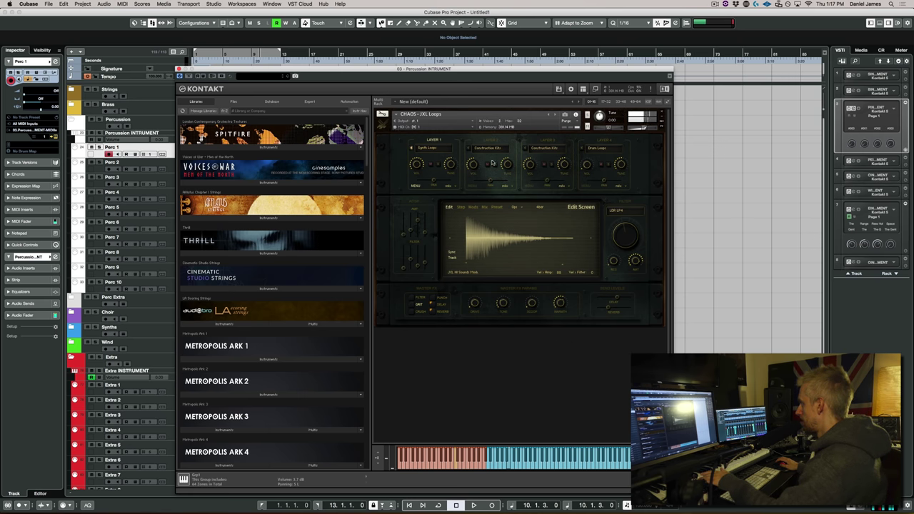
{"action": "left_click", "coordinate": [469, 149]}
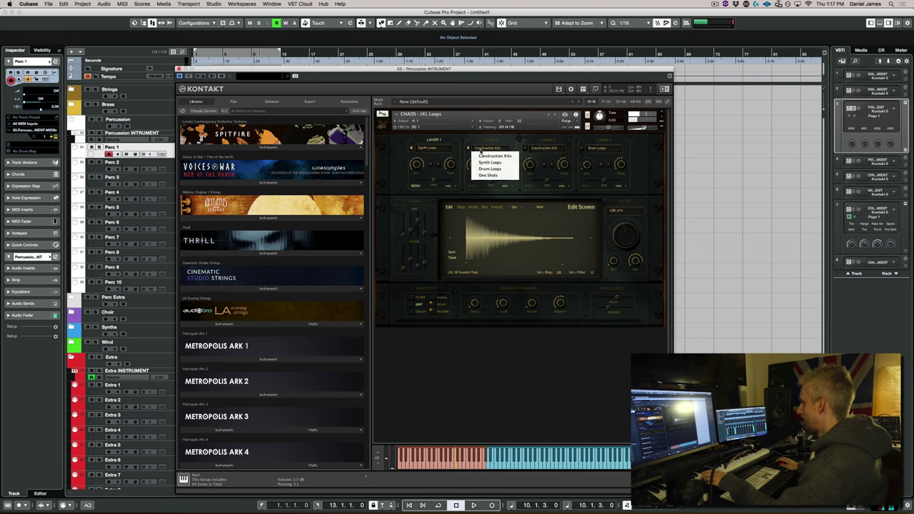
{"action": "left_click", "coordinate": [414, 189]}
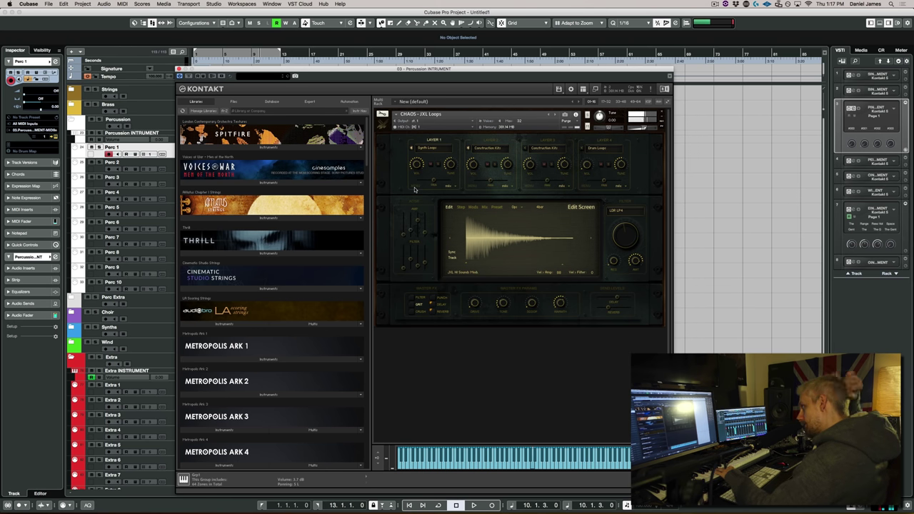
{"action": "left_click", "coordinate": [490, 140]}
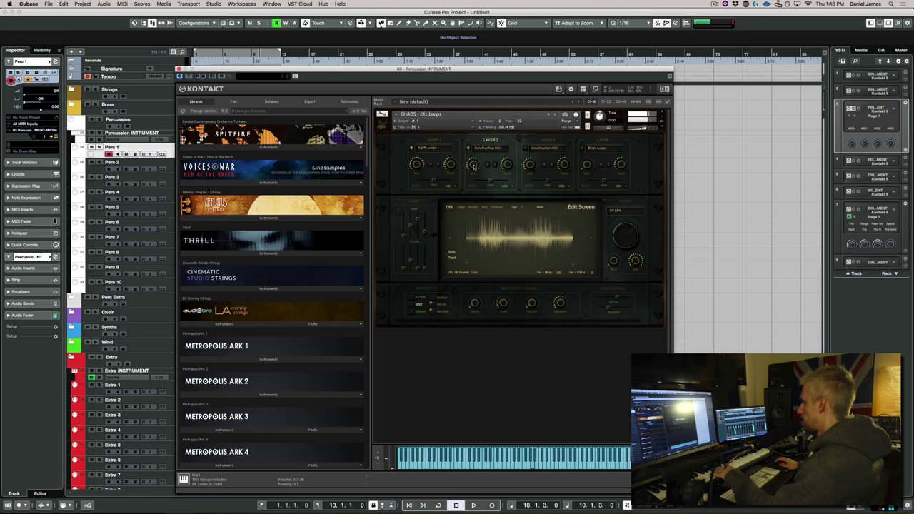
Save the patch as a new preset named 'Bas' below Bass Clicker.
{"action": "left_click", "coordinate": [498, 207]}
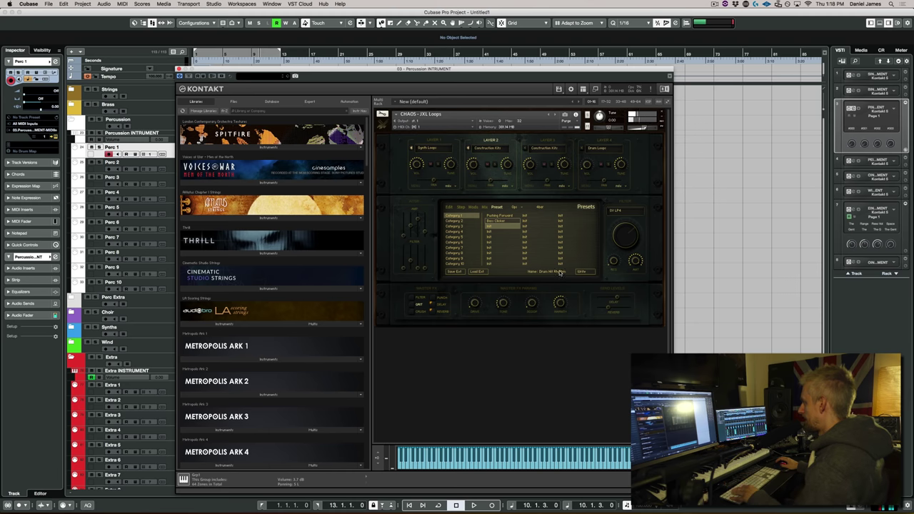
{"action": "left_click_drag", "start_coordinate": [562, 273], "coordinate": [536, 272]}
{"action": "type", "text": "Bas"}
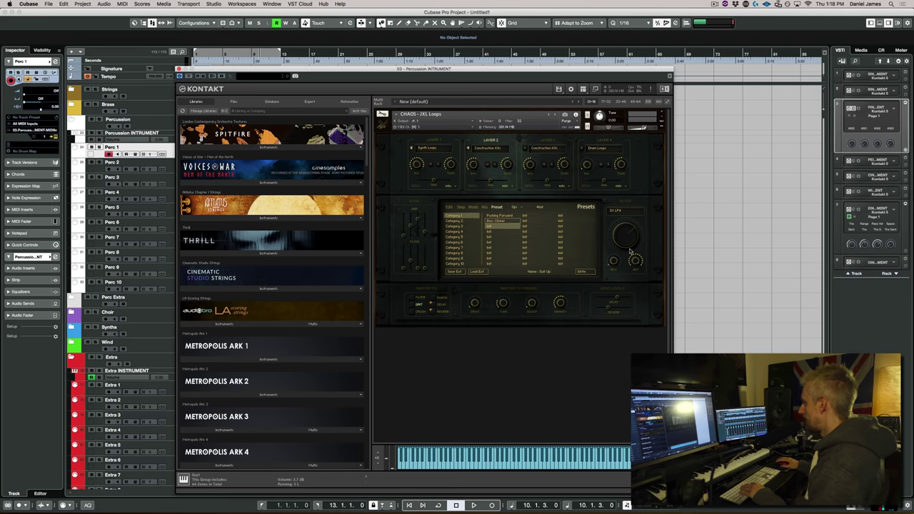
{"action": "left_click", "coordinate": [579, 273]}
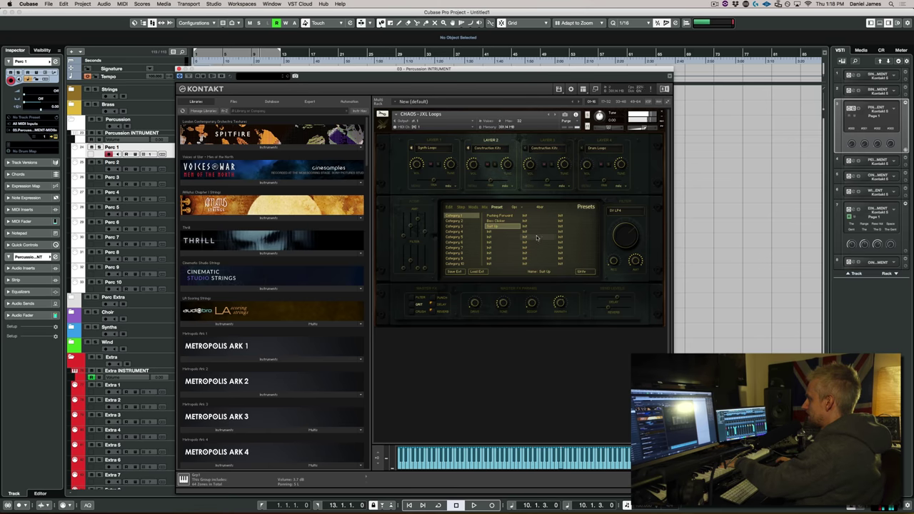
Select layer 3 and raise its first sequencer steps to full level.
{"action": "left_click", "coordinate": [543, 142]}
{"action": "left_click", "coordinate": [450, 207]}
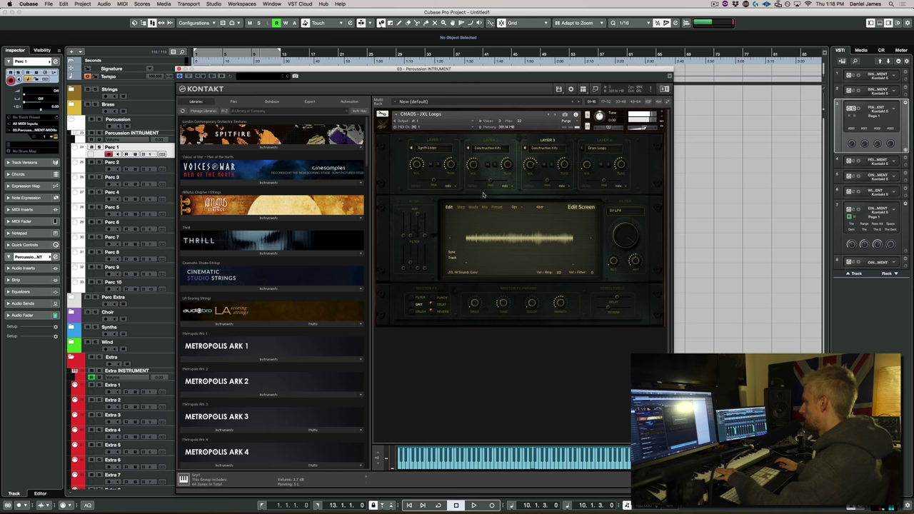
{"action": "left_click", "coordinate": [461, 207]}
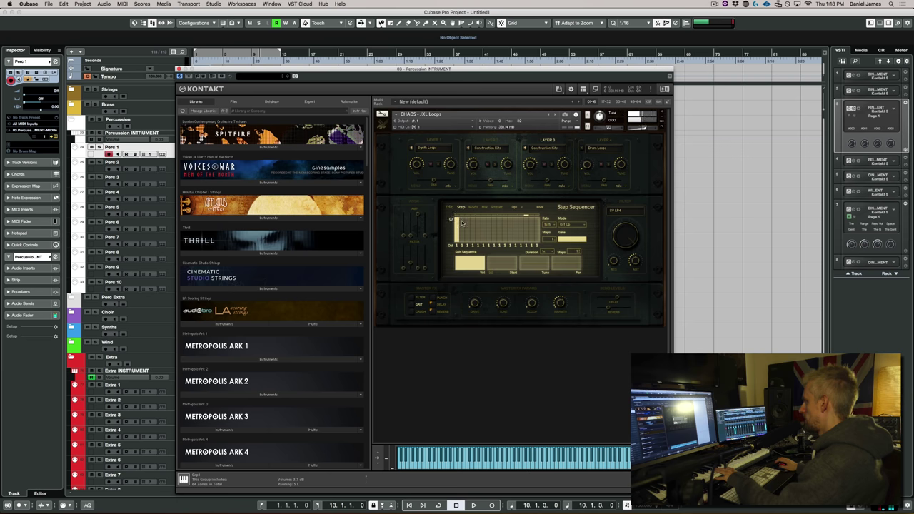
{"action": "mouse_move", "coordinate": [462, 222]}
{"action": "left_mouse_down"}
{"action": "mouse_move", "coordinate": [475, 218]}
{"action": "mouse_move", "coordinate": [462, 209]}
{"action": "left_mouse_up"}
Set layer 3's step rate to 4th, fill the sub-sequence Start row, and return to Edit.
{"action": "left_click", "coordinate": [550, 225]}
{"action": "left_click", "coordinate": [552, 257]}
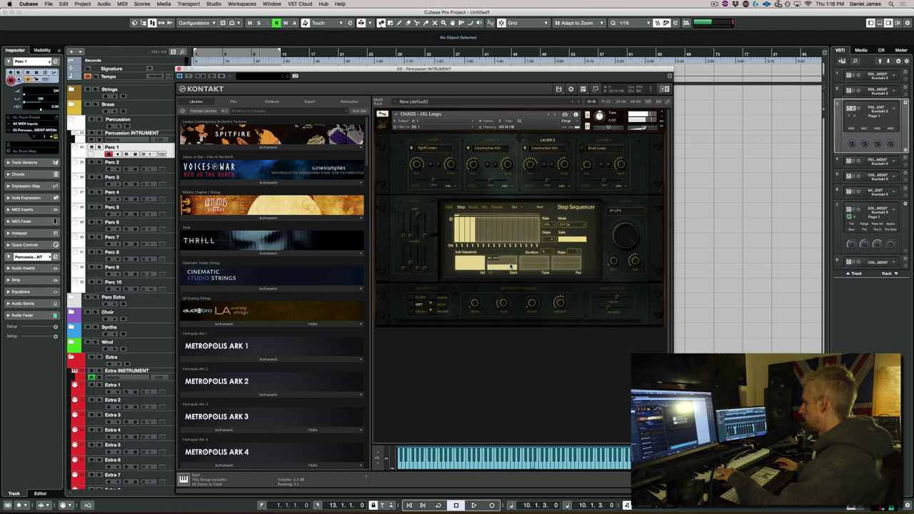
{"action": "left_click", "coordinate": [511, 261]}
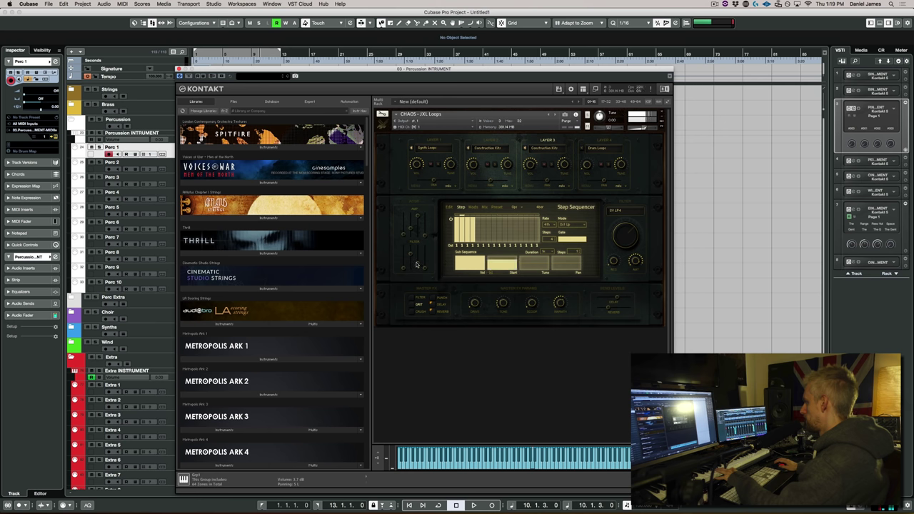
{"action": "left_click", "coordinate": [449, 207]}
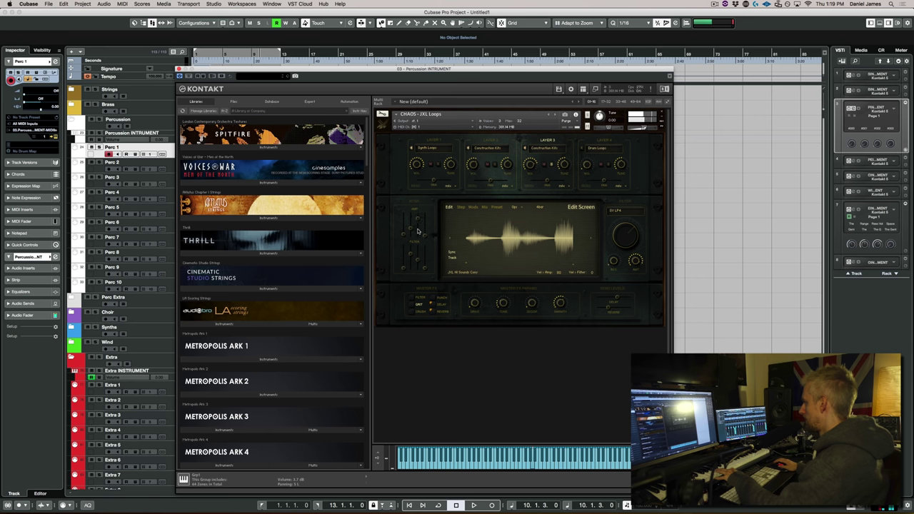
Go from the Step Sequencer to the CHAOS Layer Mix page showing all four layers' levels and effects.
{"action": "left_click", "coordinate": [461, 208]}
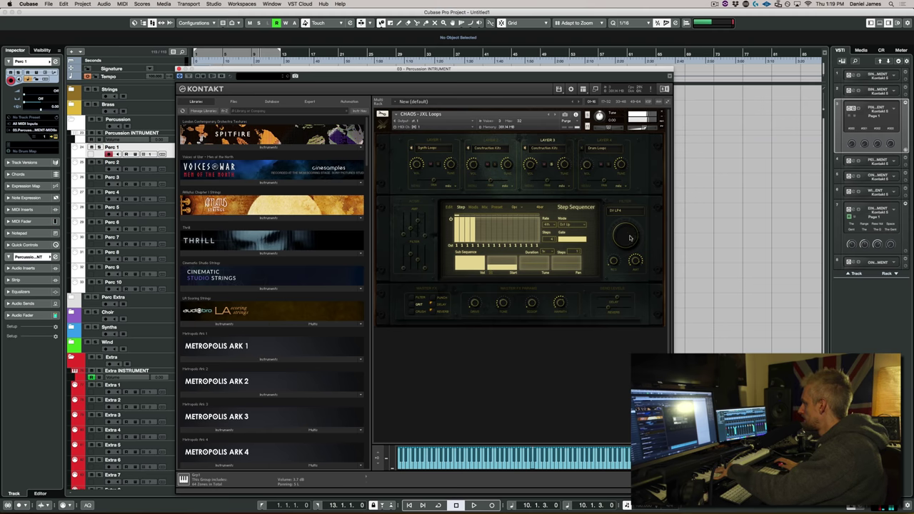
{"action": "left_click", "coordinate": [485, 208]}
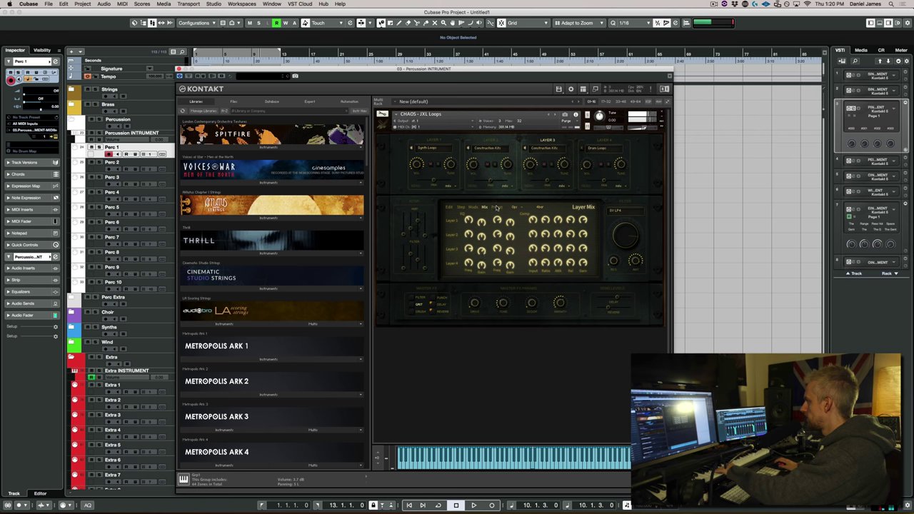
Select layer 1 and show its JXL M Sounds loop waveform on the Edit Screen.
{"action": "left_click", "coordinate": [434, 145]}
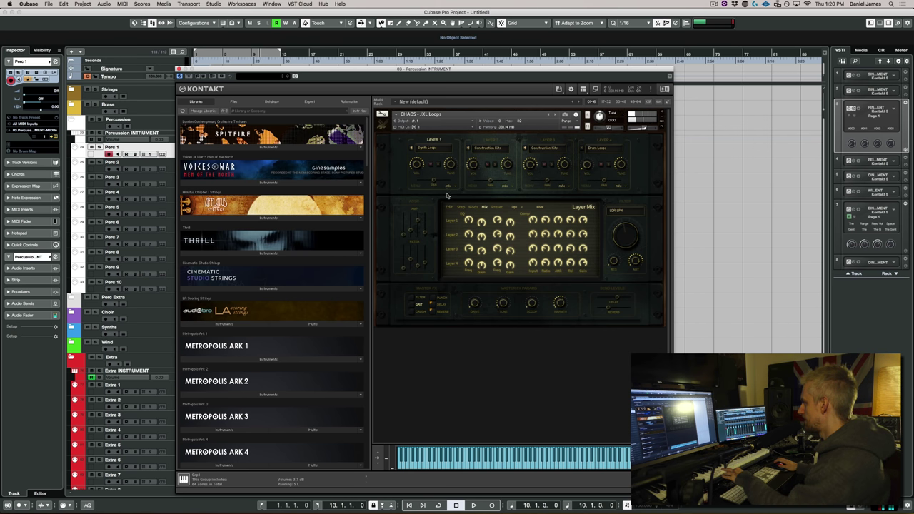
{"action": "left_click", "coordinate": [448, 207]}
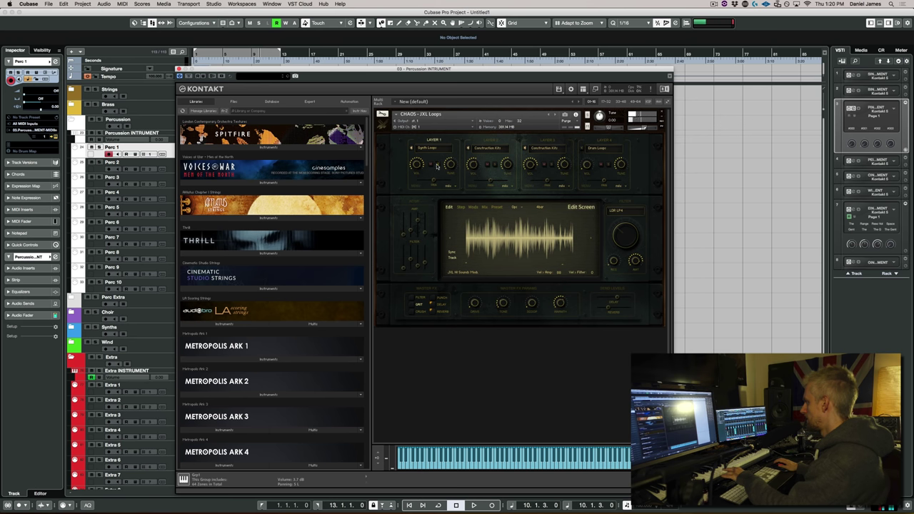
Select layer 2 and view its programmed step pattern and sub-sequence on the Step Sequencer page.
{"action": "left_click", "coordinate": [491, 143]}
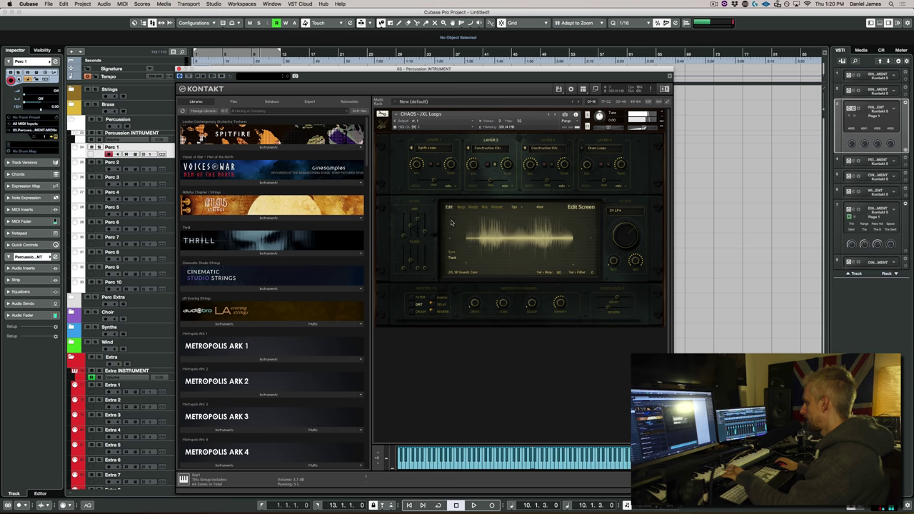
{"action": "left_click", "coordinate": [451, 235]}
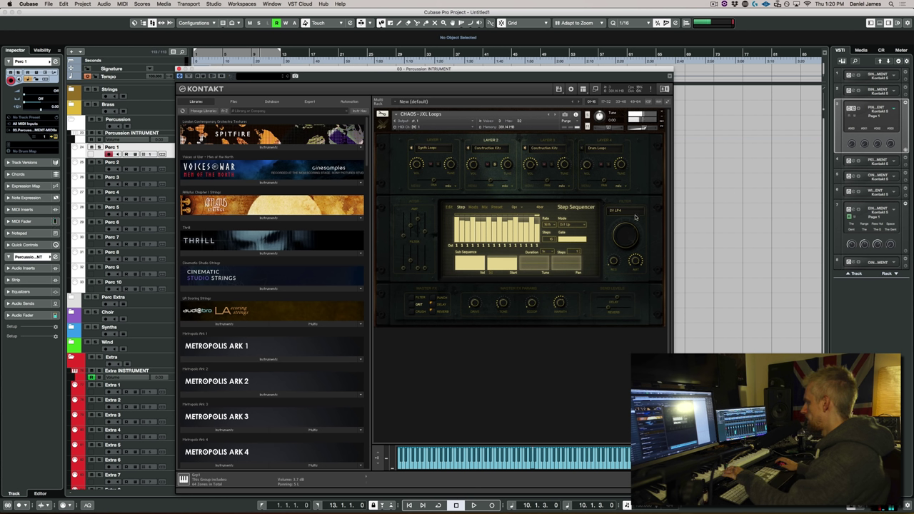
{"action": "left_click", "coordinate": [646, 124]}
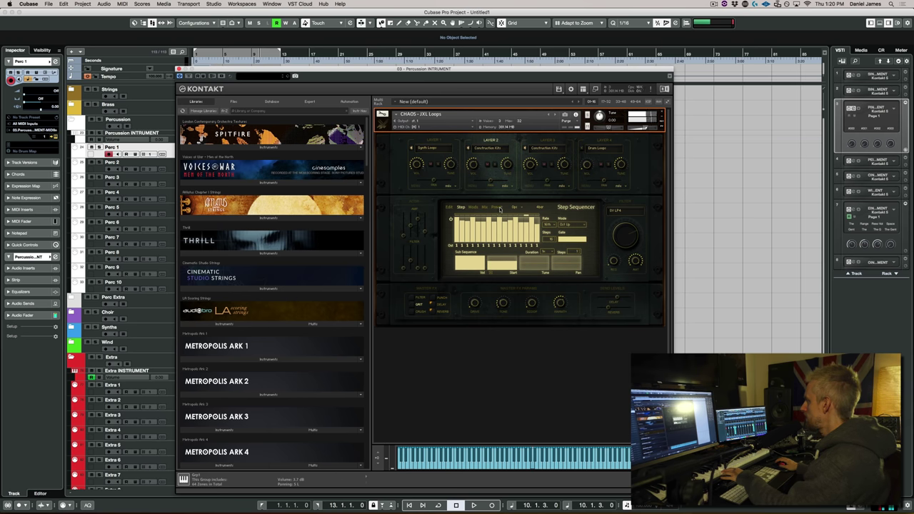
Write the patch into an empty Init preset slot as '2 The Flex', then load Pushing Forward.
{"action": "left_click", "coordinate": [498, 207]}
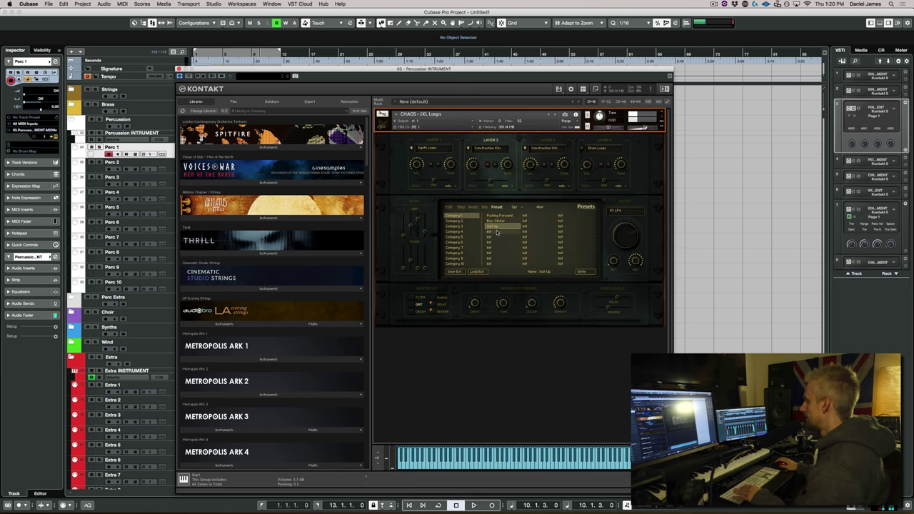
{"action": "left_click", "coordinate": [497, 232]}
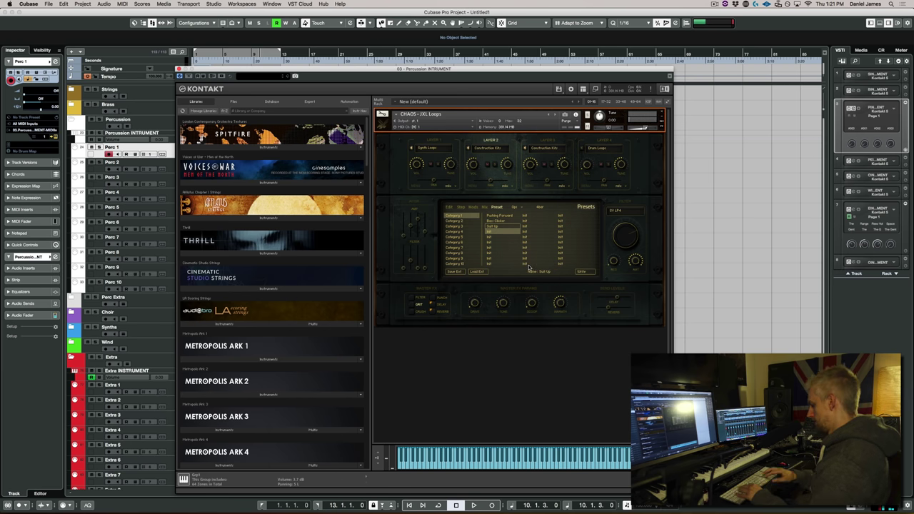
{"action": "type", "text": "2"}
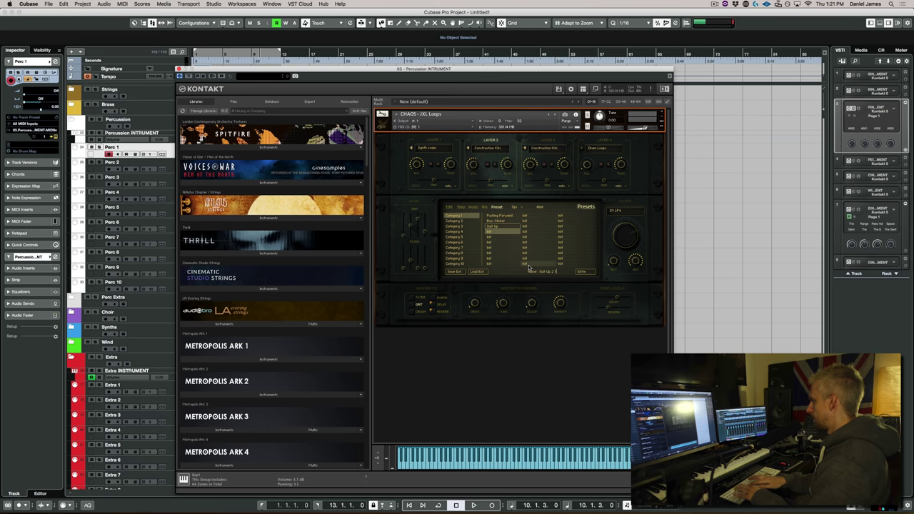
{"action": "type", "text": " The Flex"}
{"action": "left_click", "coordinate": [582, 271]}
{"action": "left_click", "coordinate": [510, 215]}
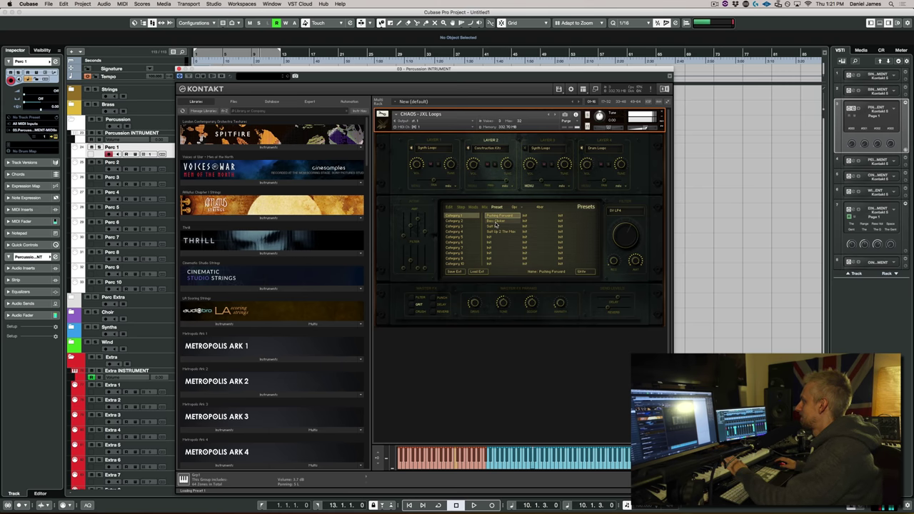
Audition the Bass Clicker, Suit Up and Suit Up 2 presets, then return to the Perc 1–10 arrangement.
{"action": "left_click", "coordinate": [495, 221]}
{"action": "left_click", "coordinate": [503, 227]}
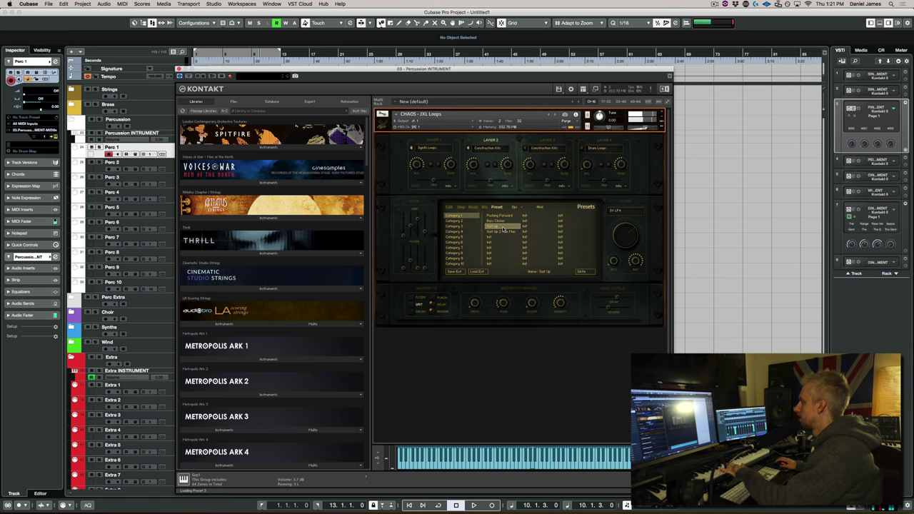
{"action": "left_click", "coordinate": [507, 232]}
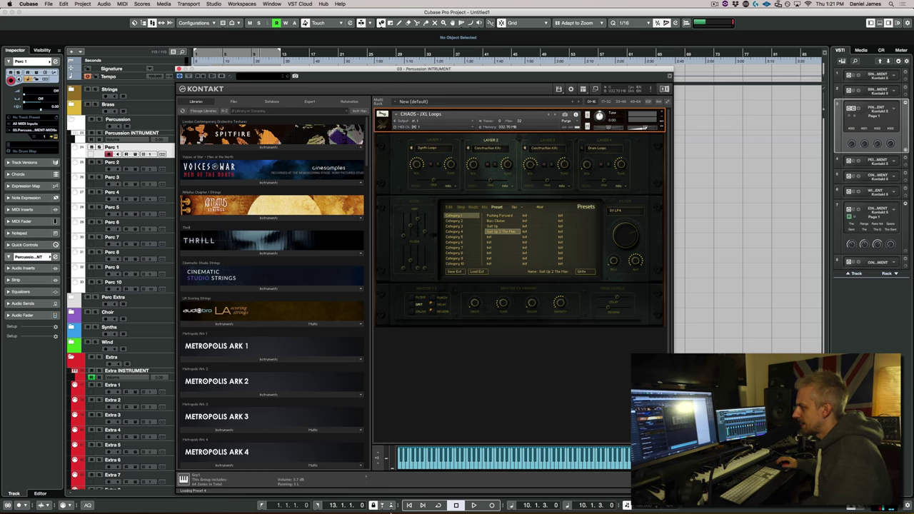
{"action": "mouse_move", "coordinate": [191, 511]}
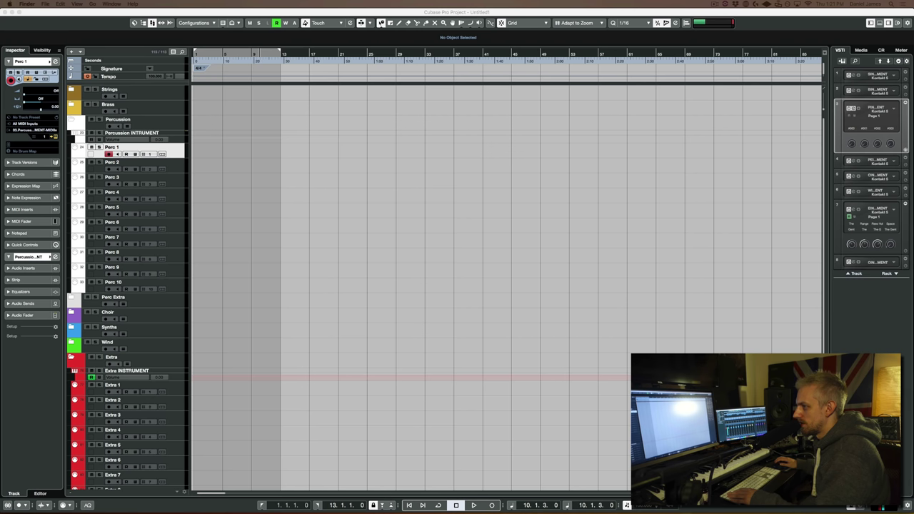
{"action": "key", "text": "space"}
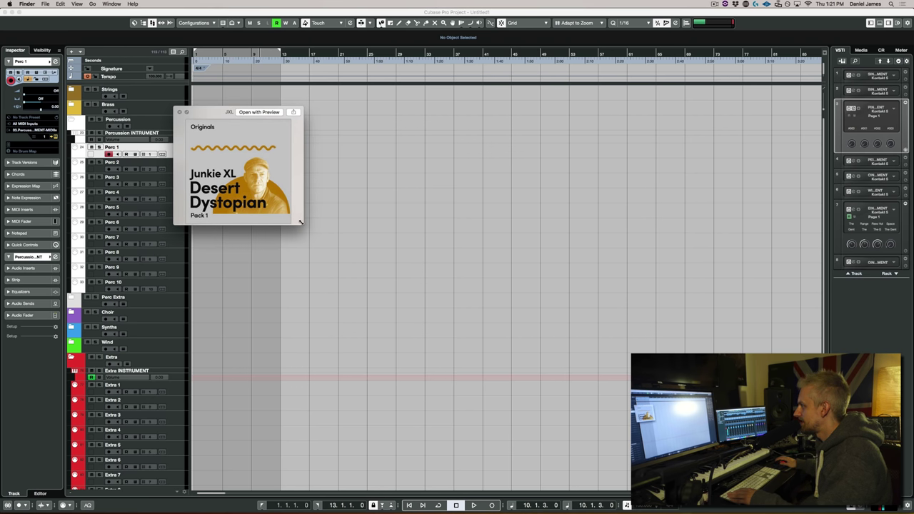
{"action": "left_click_drag", "start_coordinate": [300, 223], "coordinate": [671, 505]}
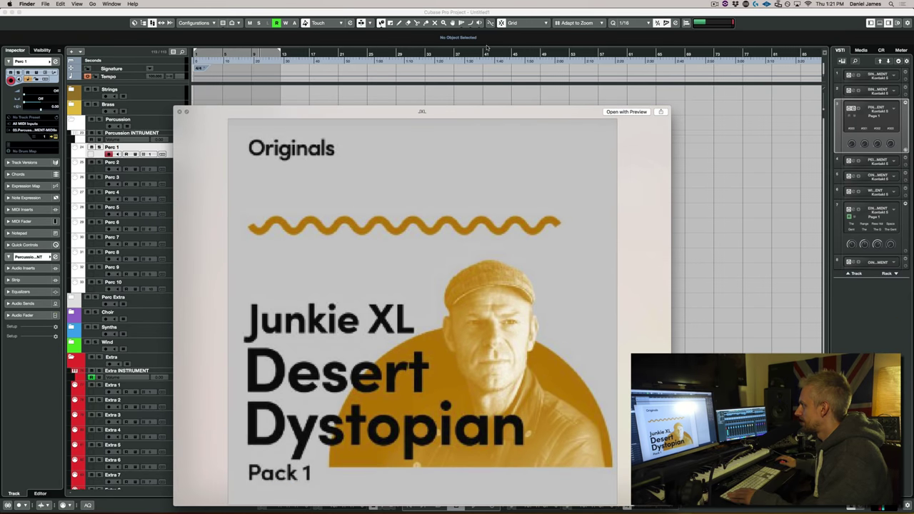
{"action": "left_click_drag", "start_coordinate": [454, 112], "coordinate": [497, 55]}
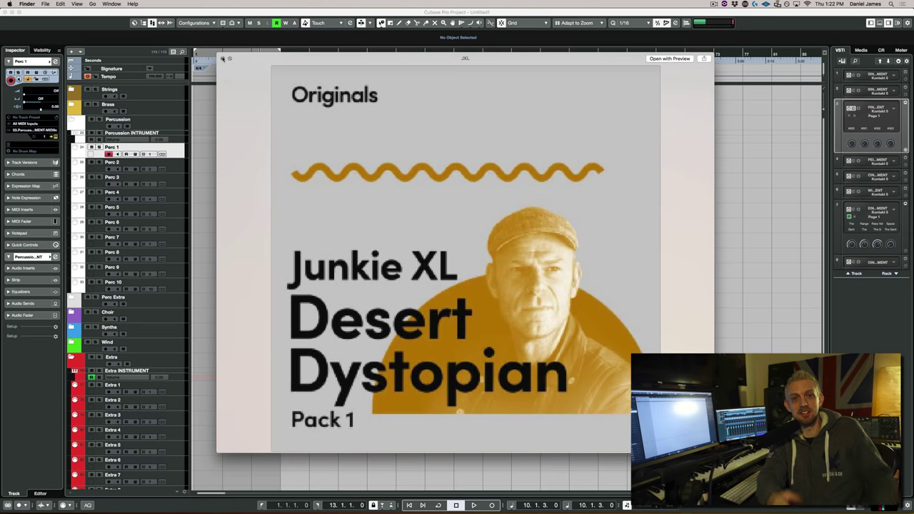
{"action": "left_click", "coordinate": [223, 58]}
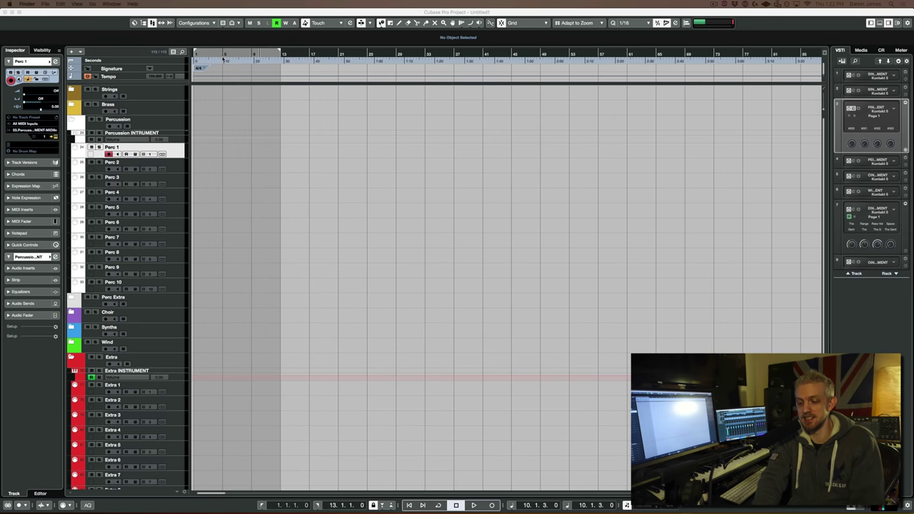